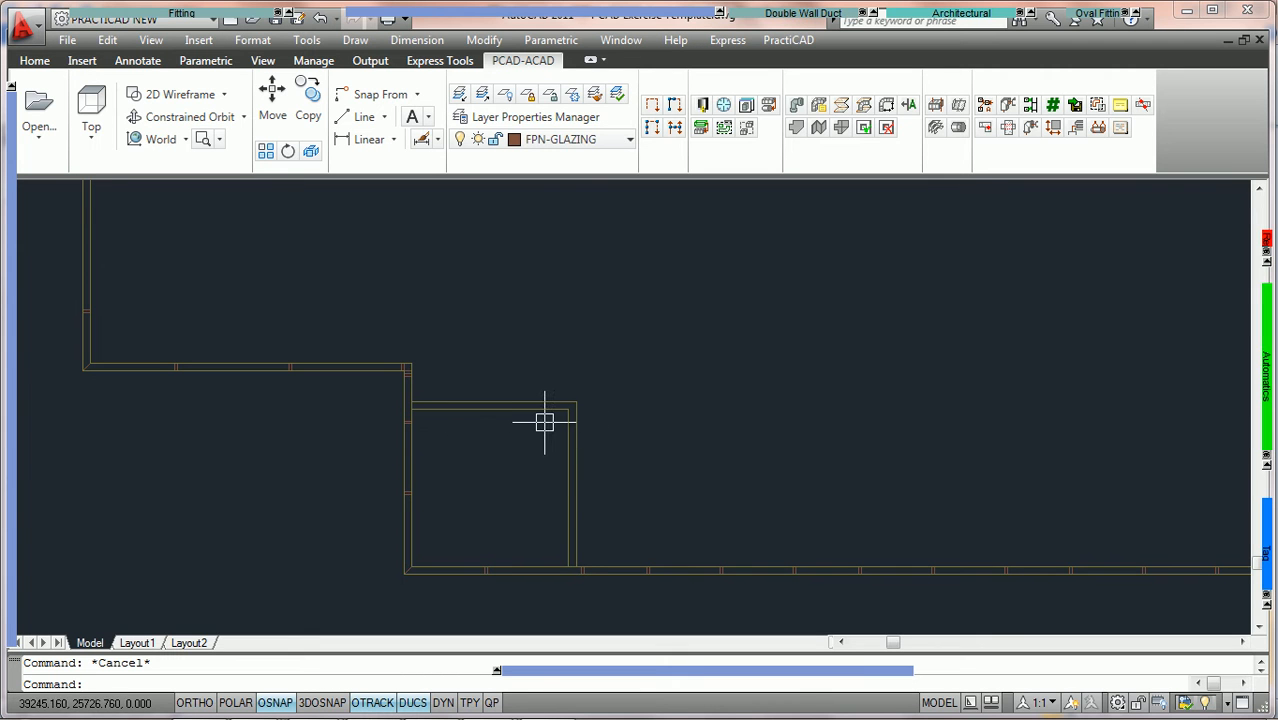
- Restore the drawing layers hidden by the layer isolation around the small room beside the balcony
scroll(541, 422, "up", 2)
scroll(538, 425, "down", 1)
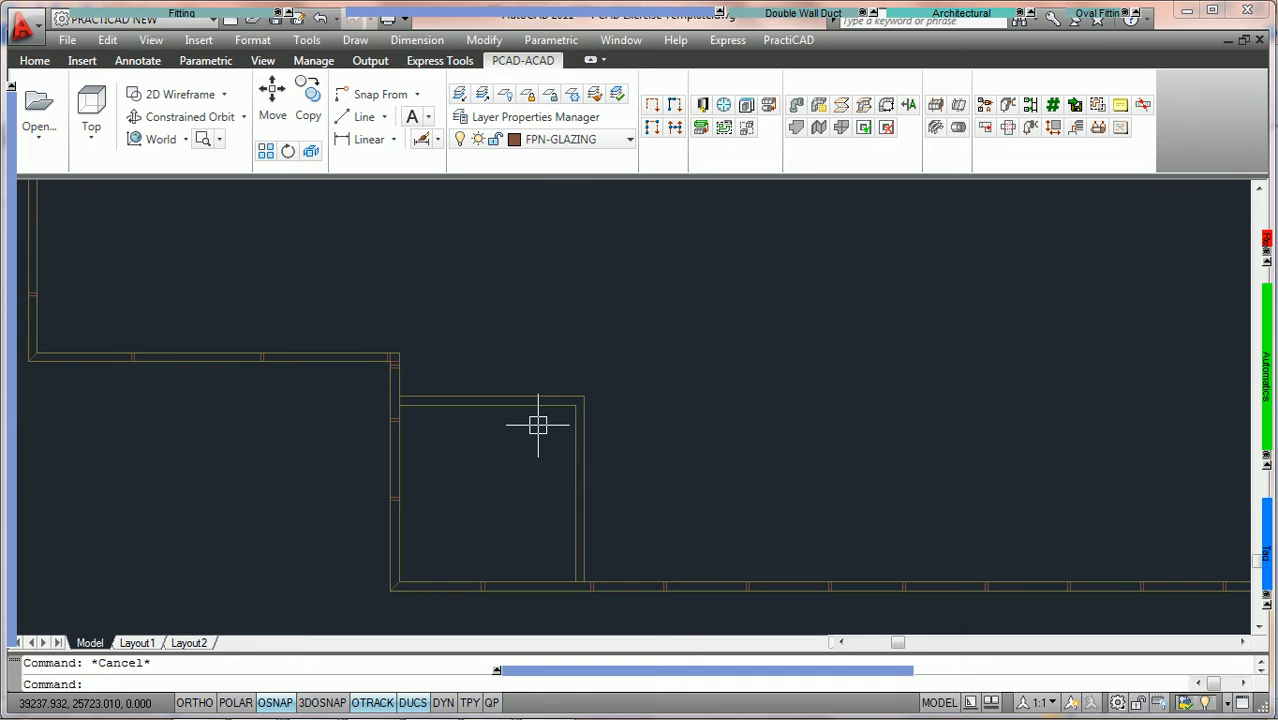
mouse_move(622, 392)
middle_mouse_down()
mouse_move(564, 381)
mouse_move(527, 429)
middle_mouse_up()
scroll(568, 358, "down", 8)
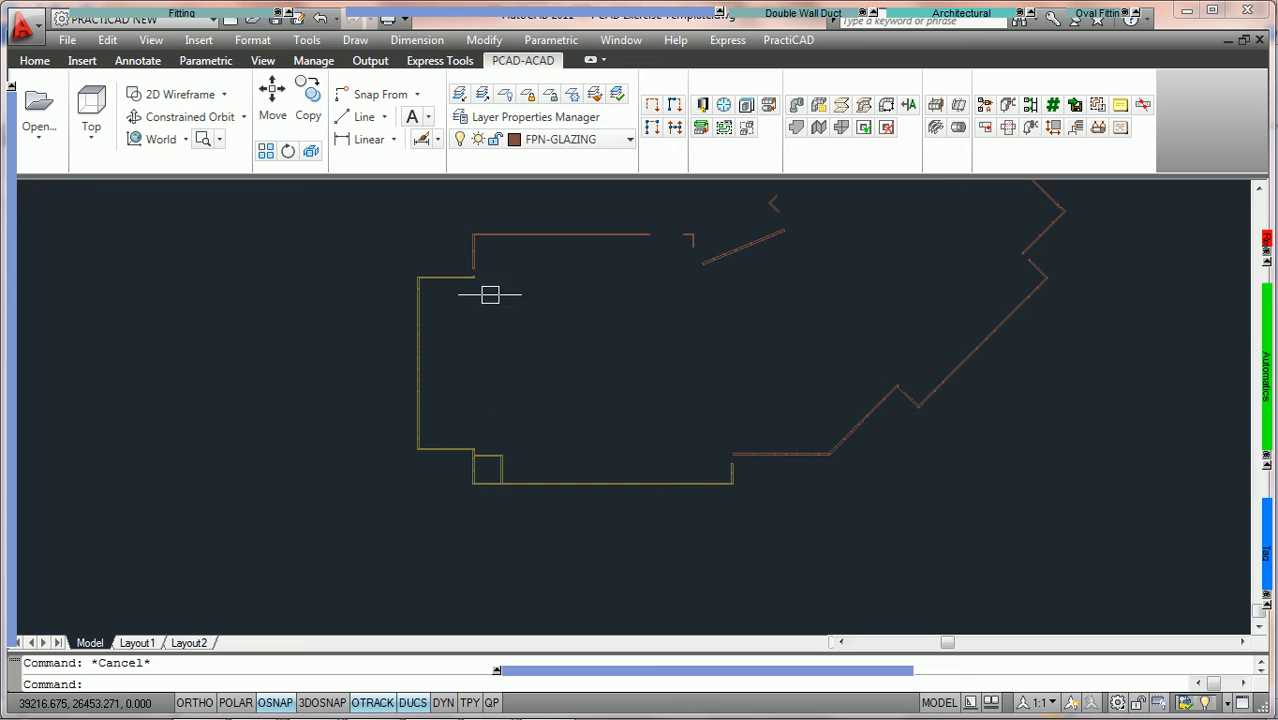
scroll(490, 470, "up", 6)
scroll(602, 391, "up", 3)
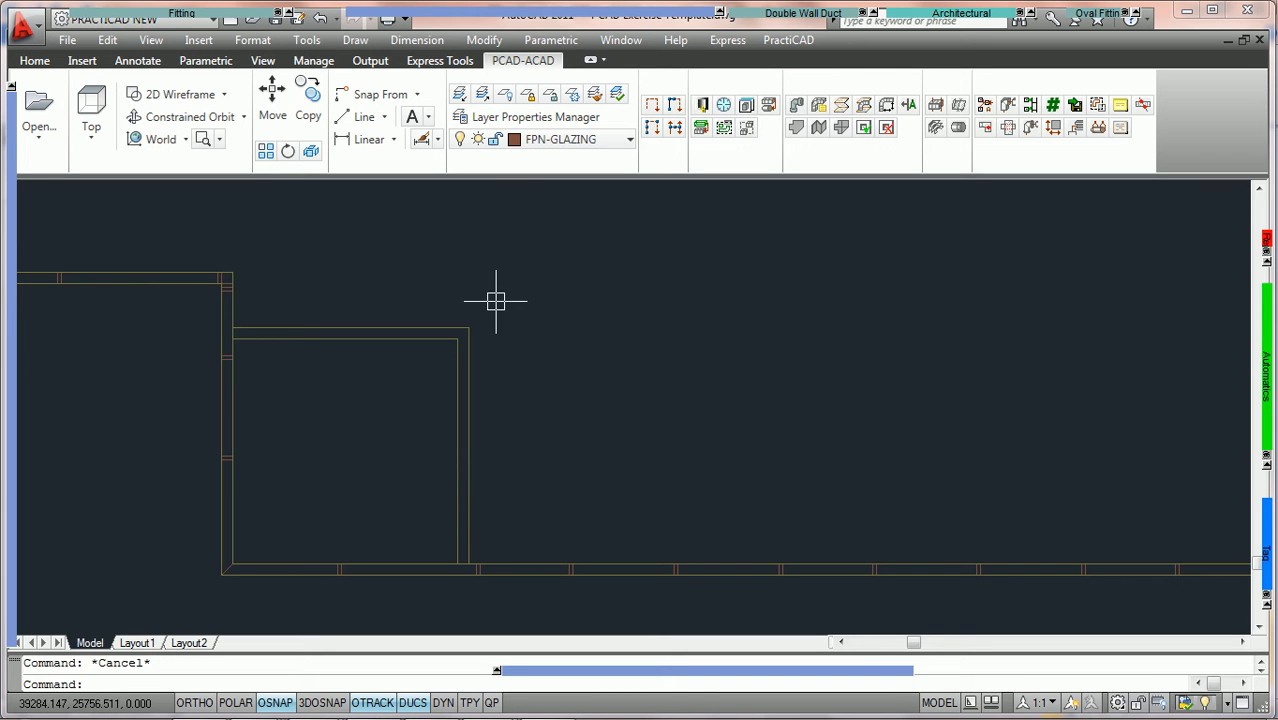
left_click(35, 62)
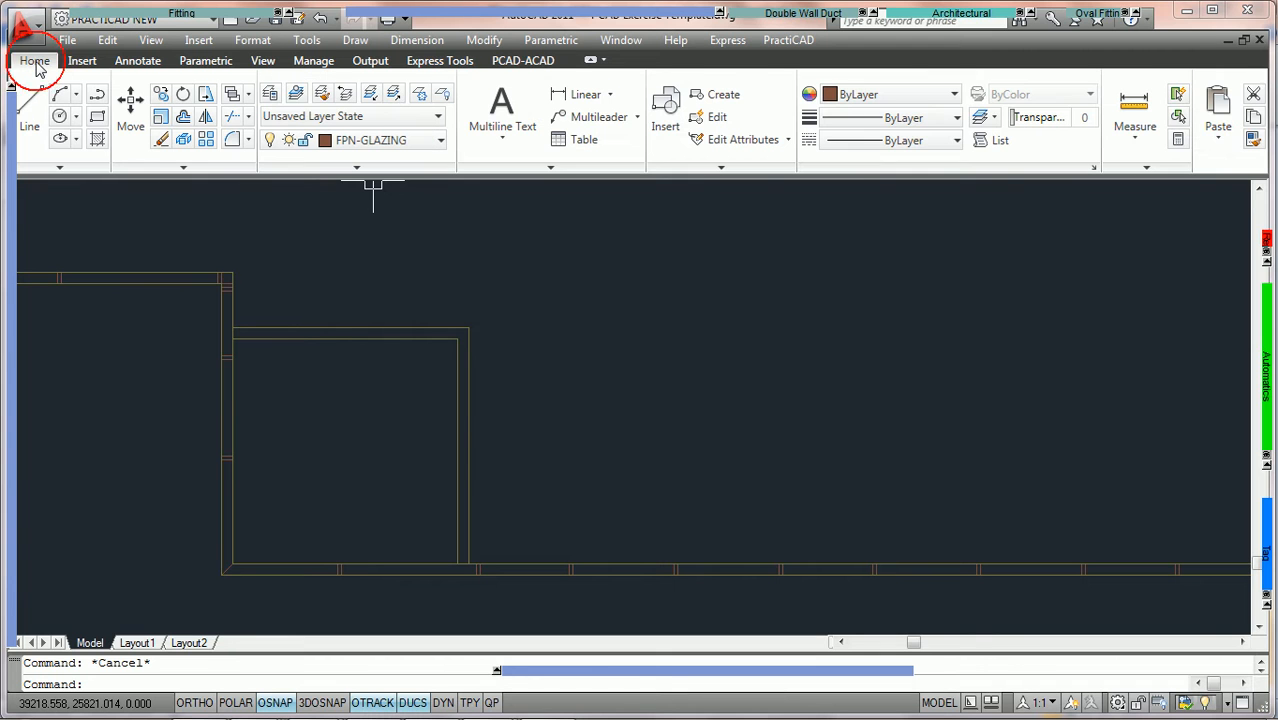
left_click(394, 94)
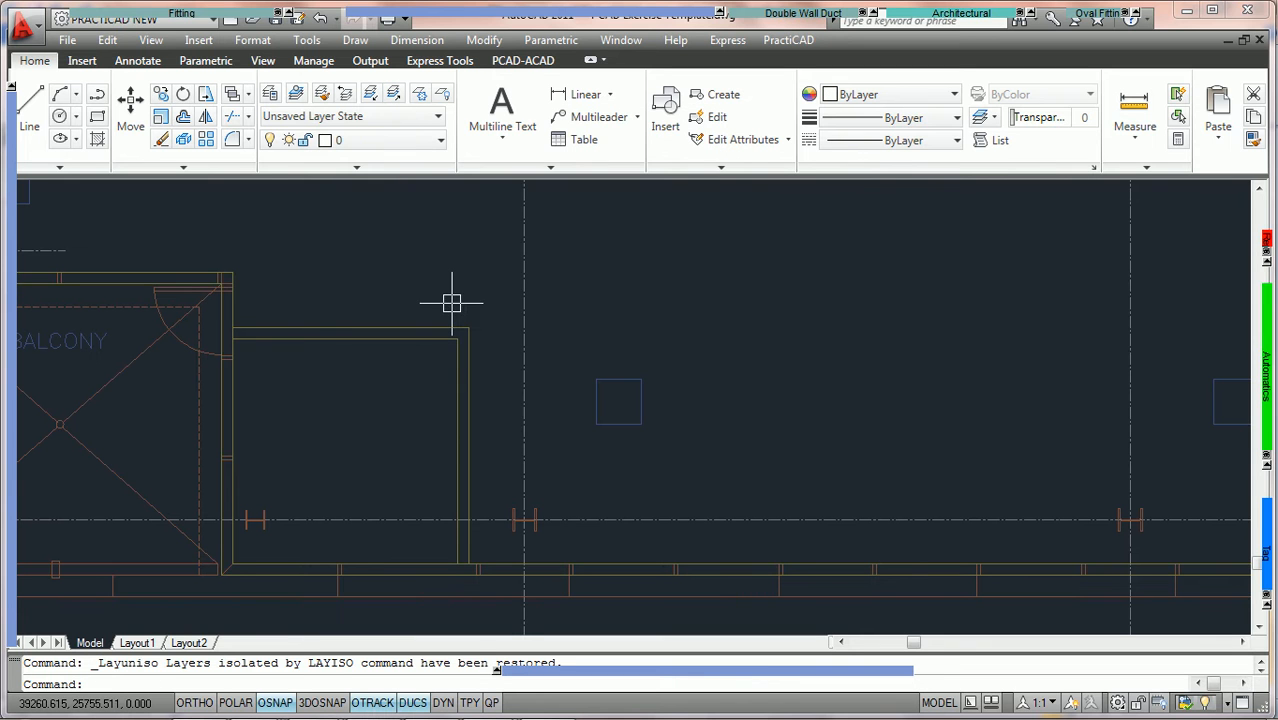
scroll(395, 430, "up", 1)
middle_click_drag(395, 430, 523, 358)
left_click(305, 228)
key("Escape")
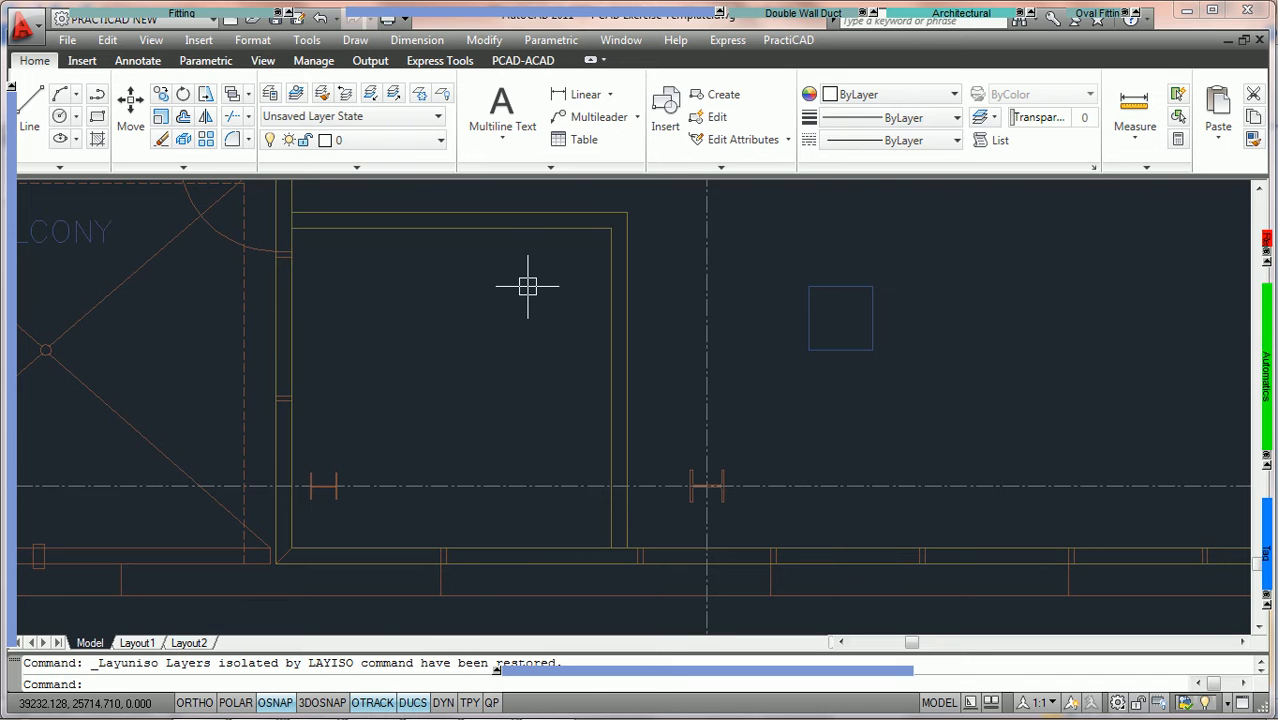
- Look up the Custom Ceiling entry in the PractiCAD library under Architecturals, Ceiling, and close the library
left_click(964, 11)
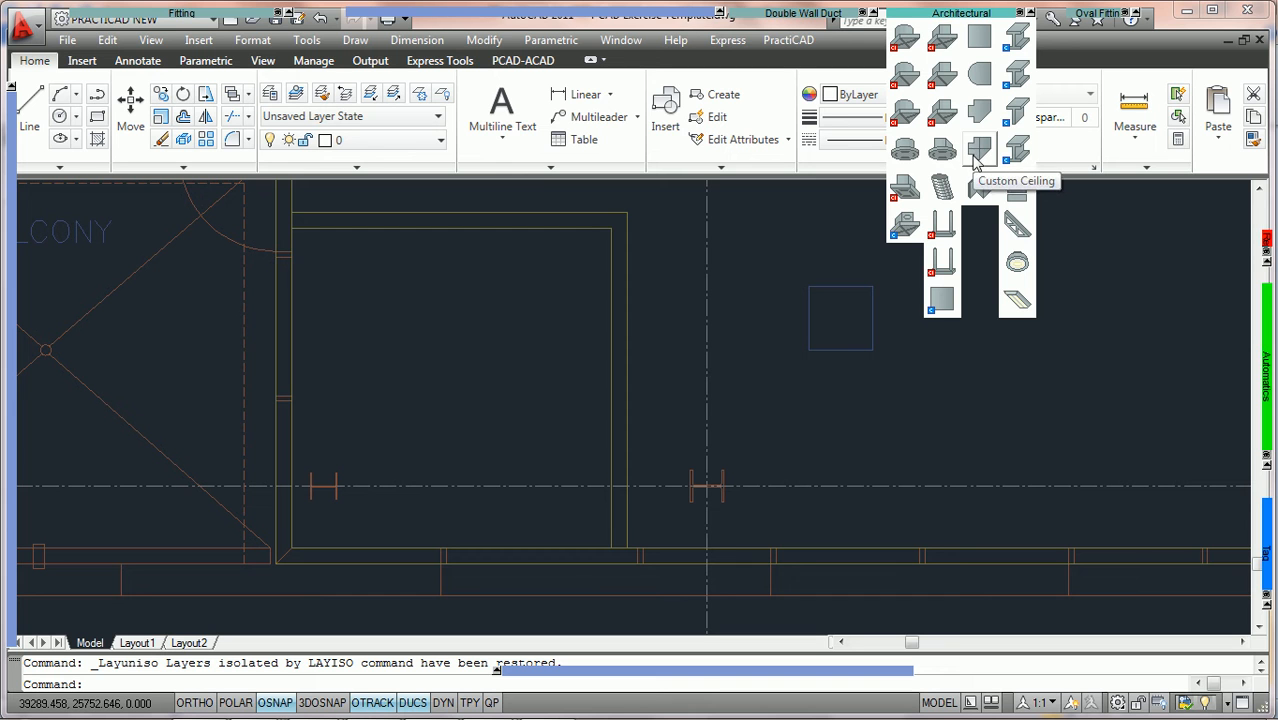
left_click(522, 61)
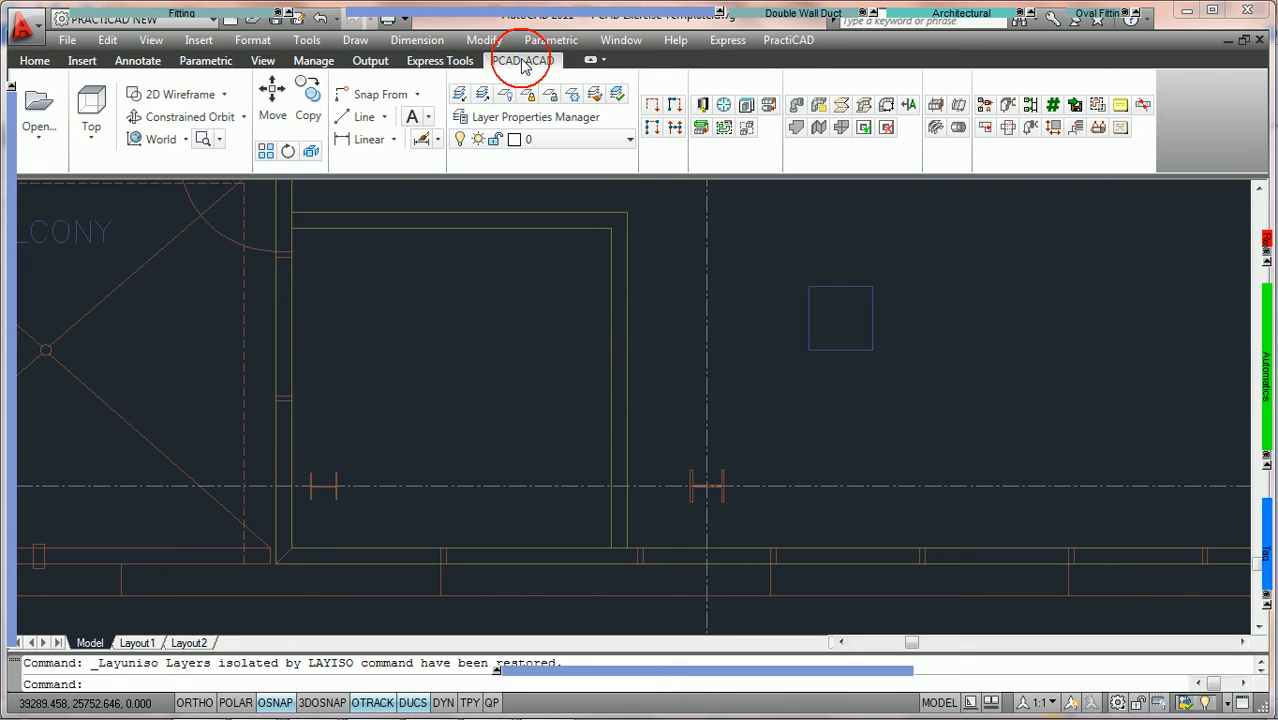
left_click(703, 106)
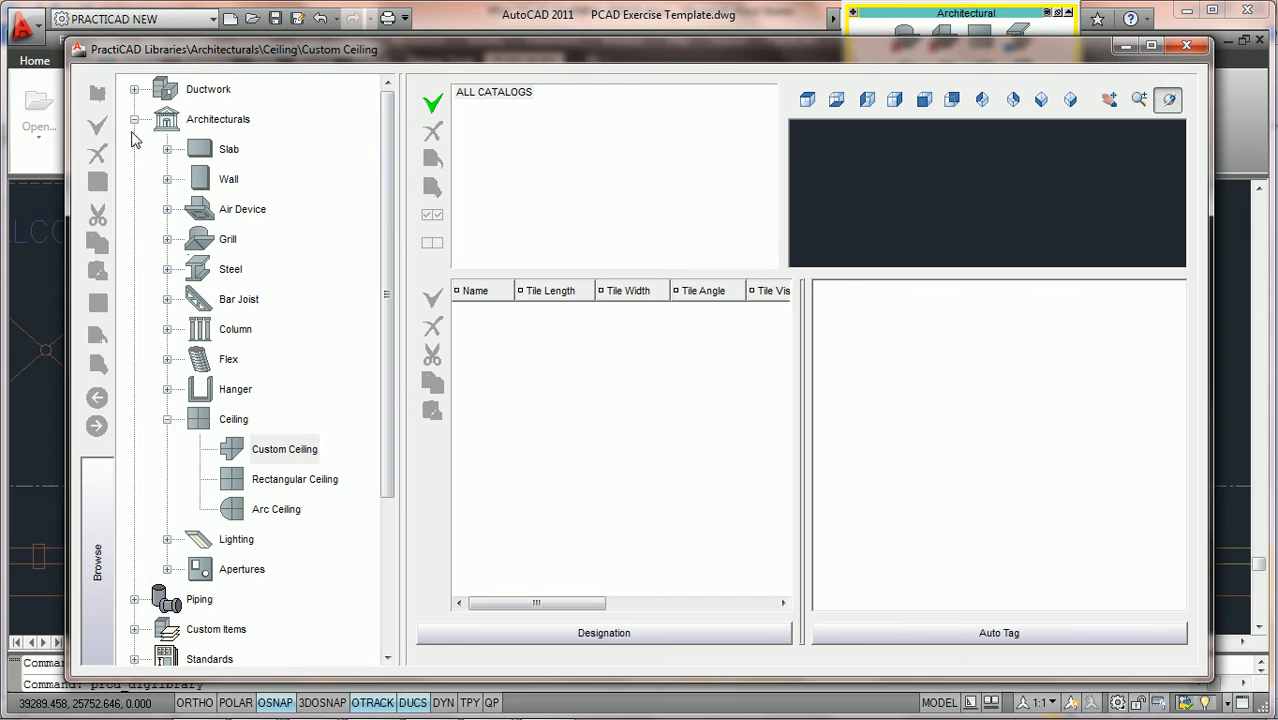
left_click(134, 119)
left_click(134, 119)
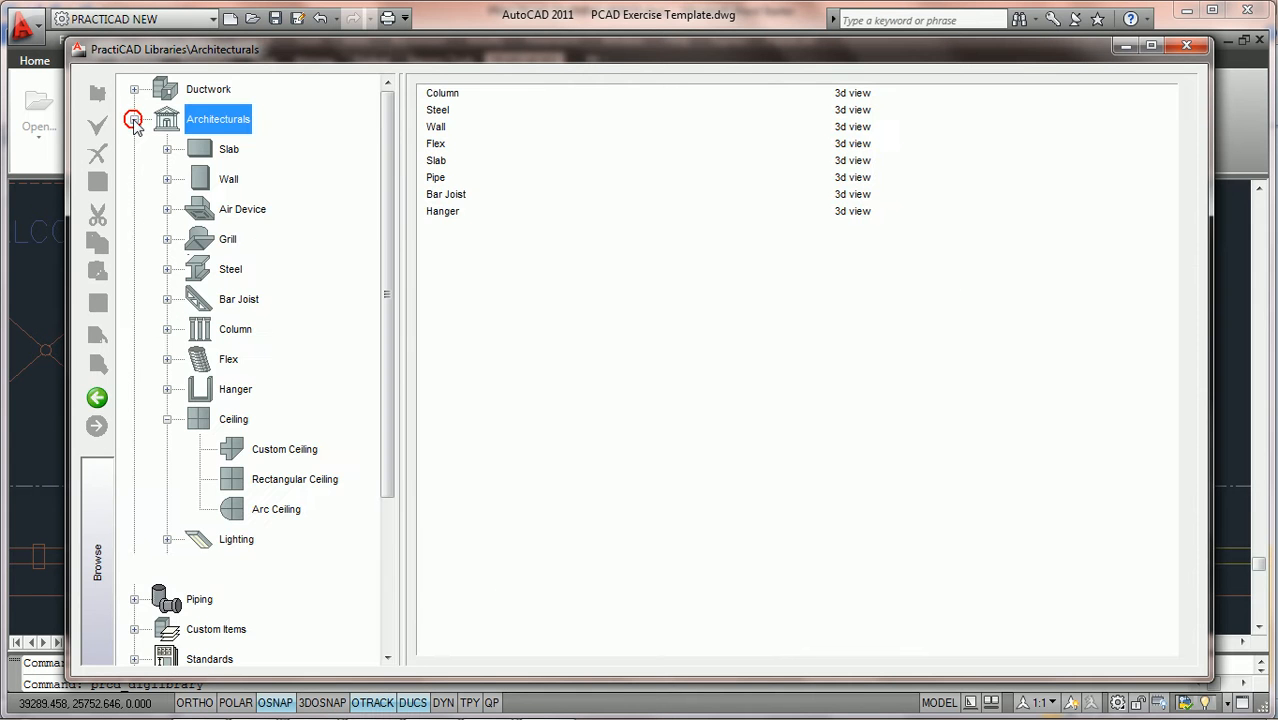
left_click(166, 421)
left_click(166, 421)
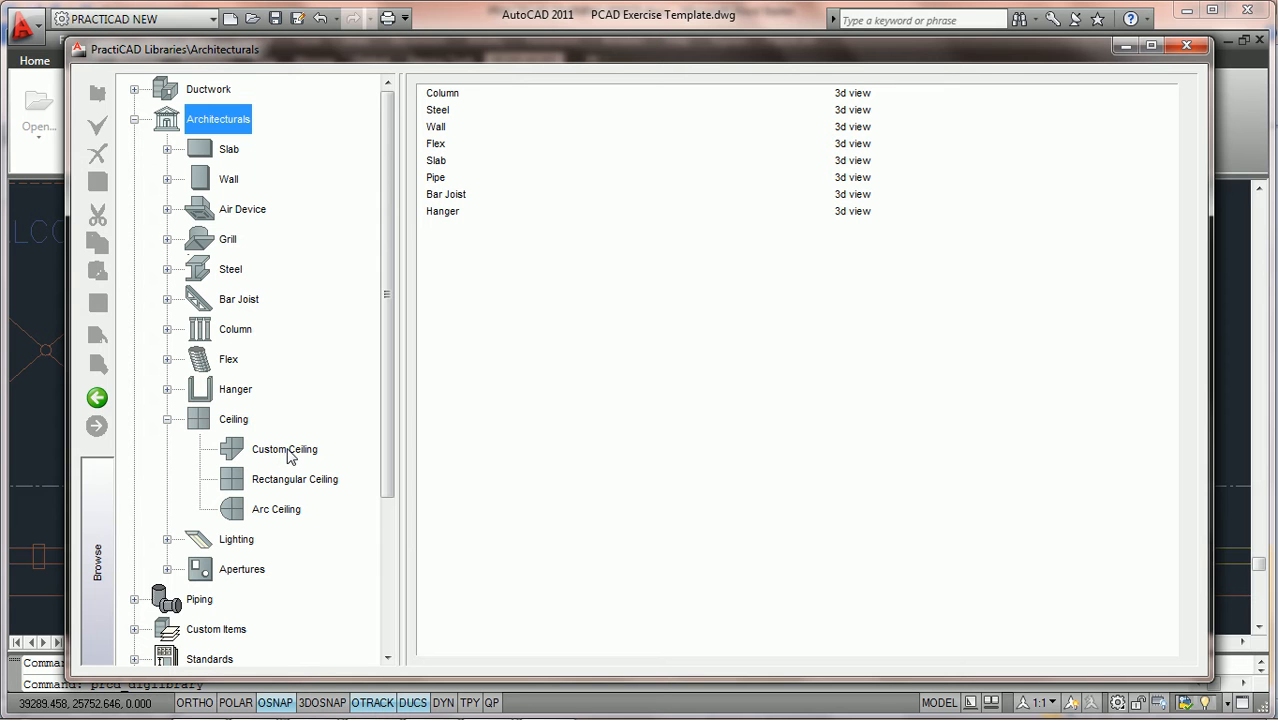
left_click(290, 454)
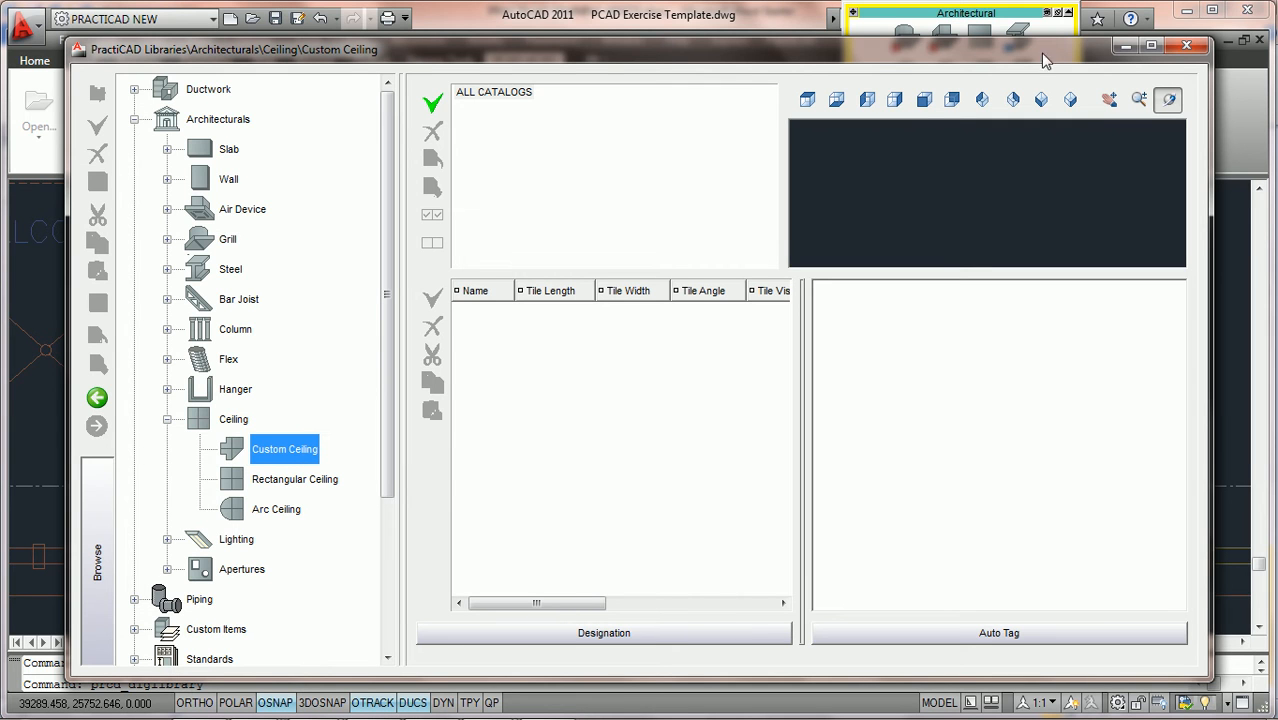
left_click(1187, 47)
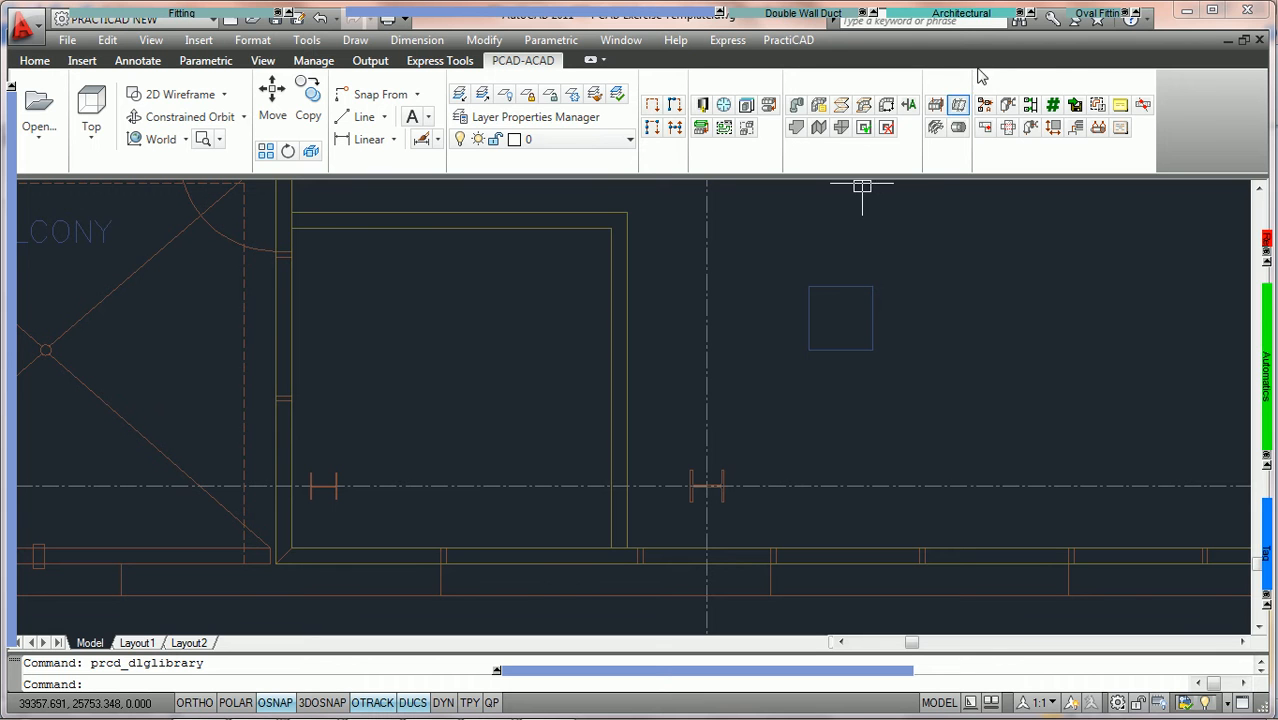
- Start a Custom Ceiling entity with tile length and tile width both set to 24
left_click(979, 16)
left_click(977, 155)
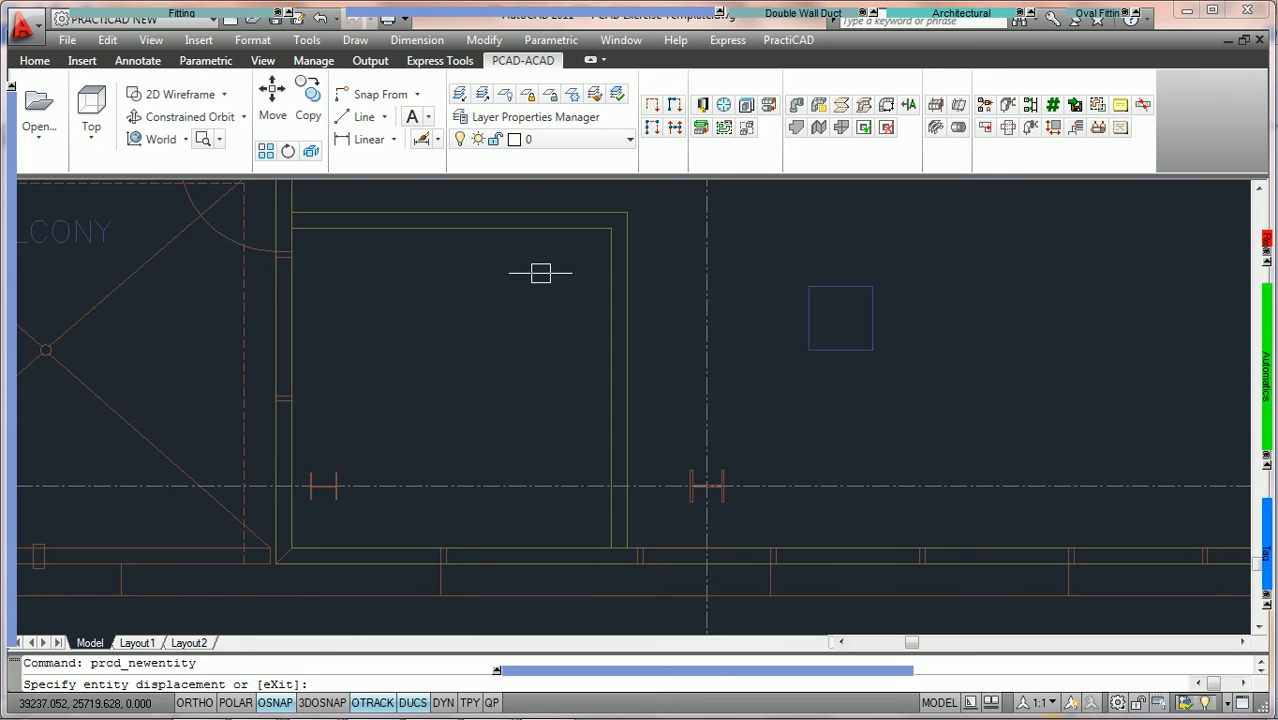
mouse_move(12, 258)
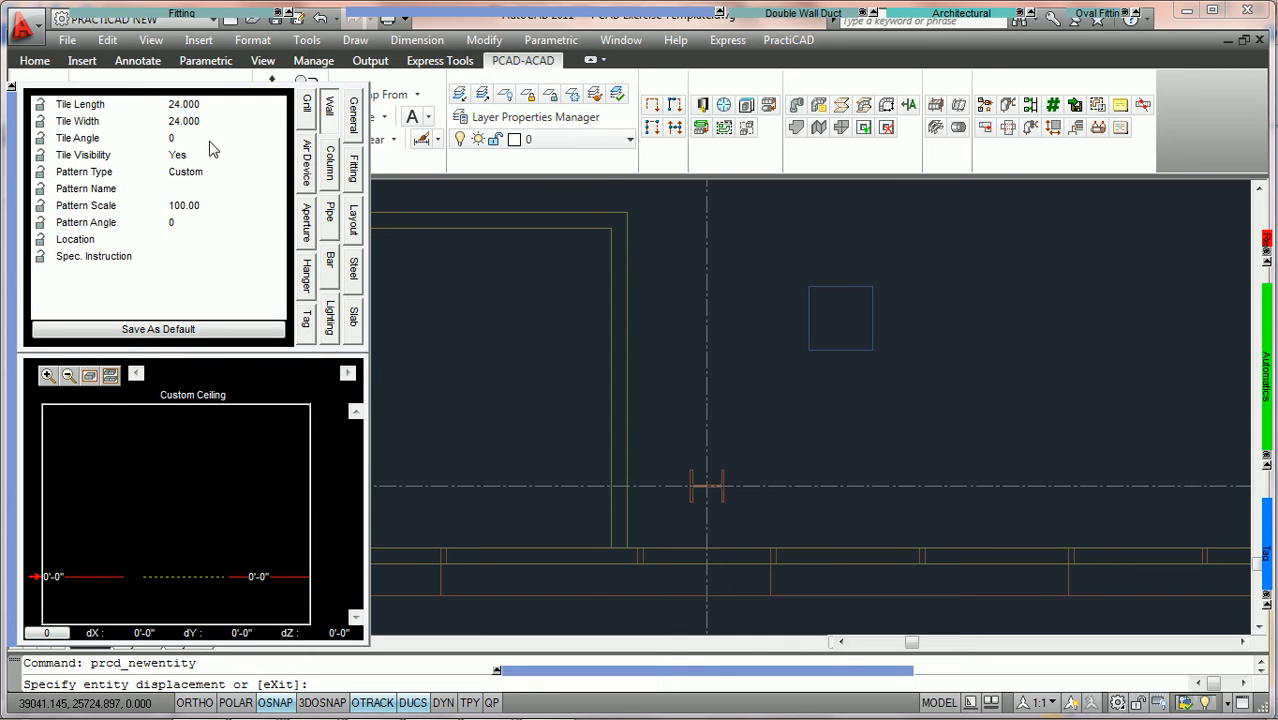
left_click(222, 105)
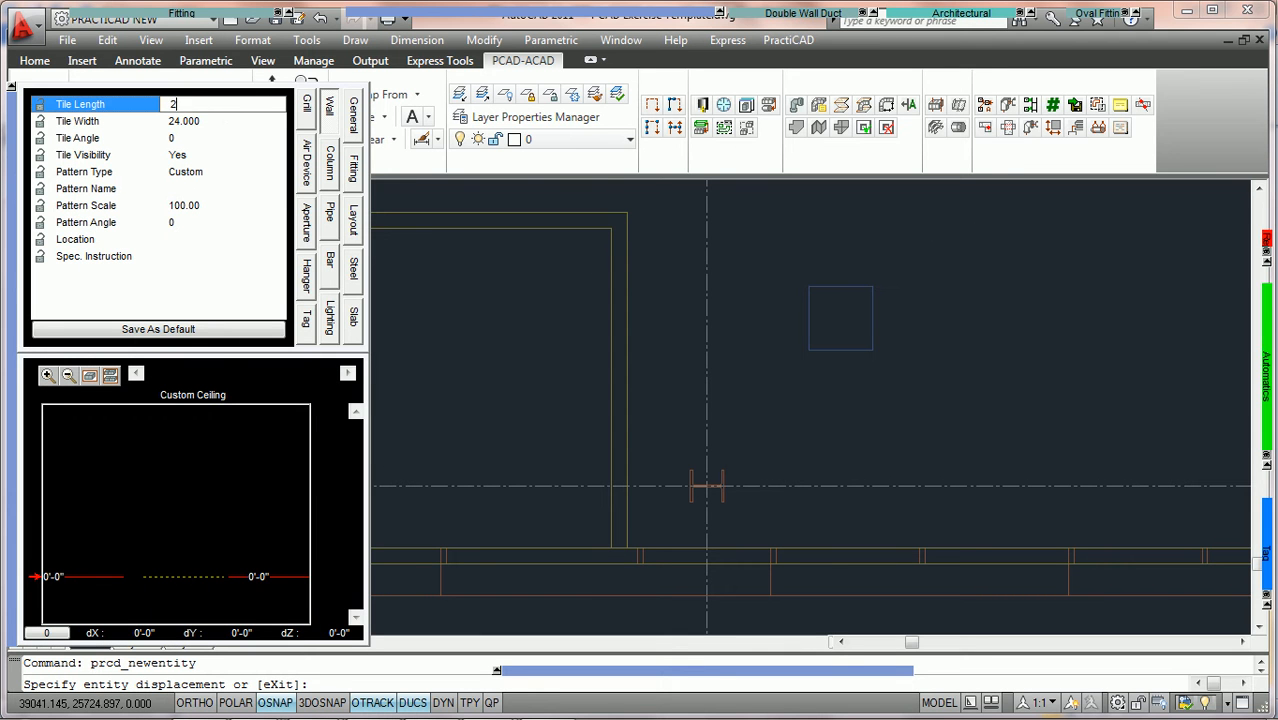
key("Tab")
type("24")
key("Tab")
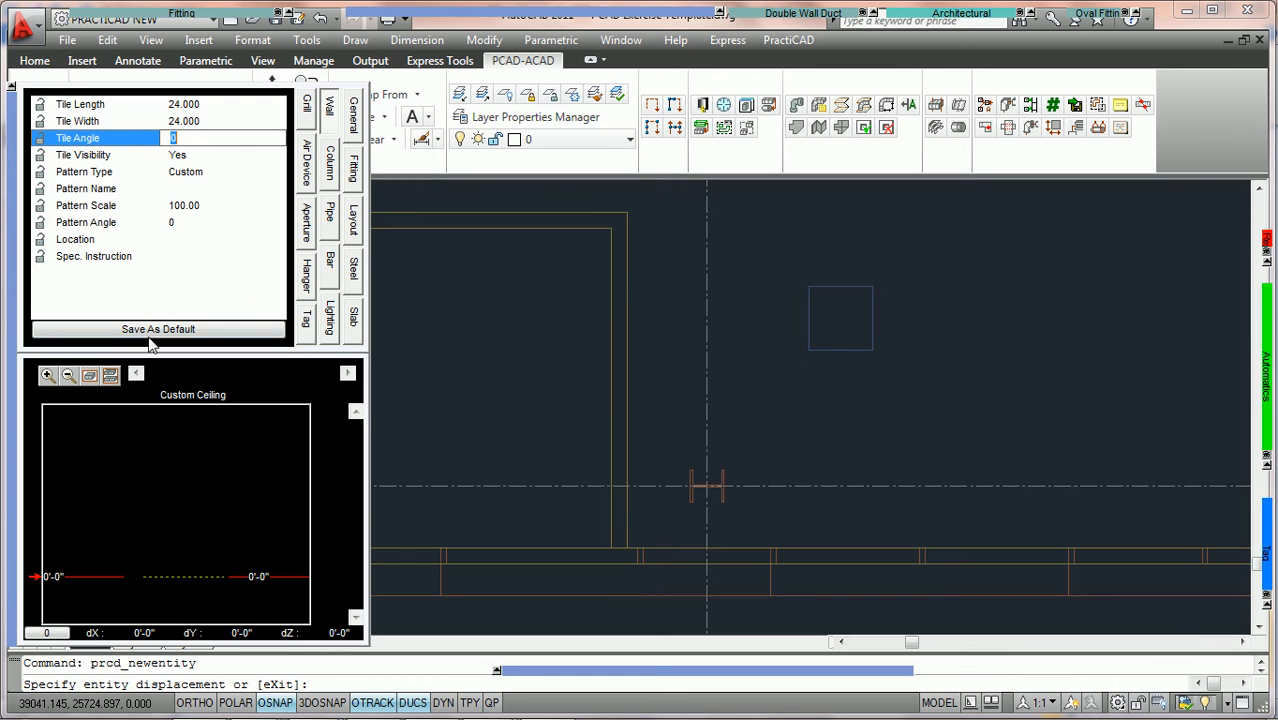
- Set the custom ceiling's elevation to 10'
left_click(271, 580)
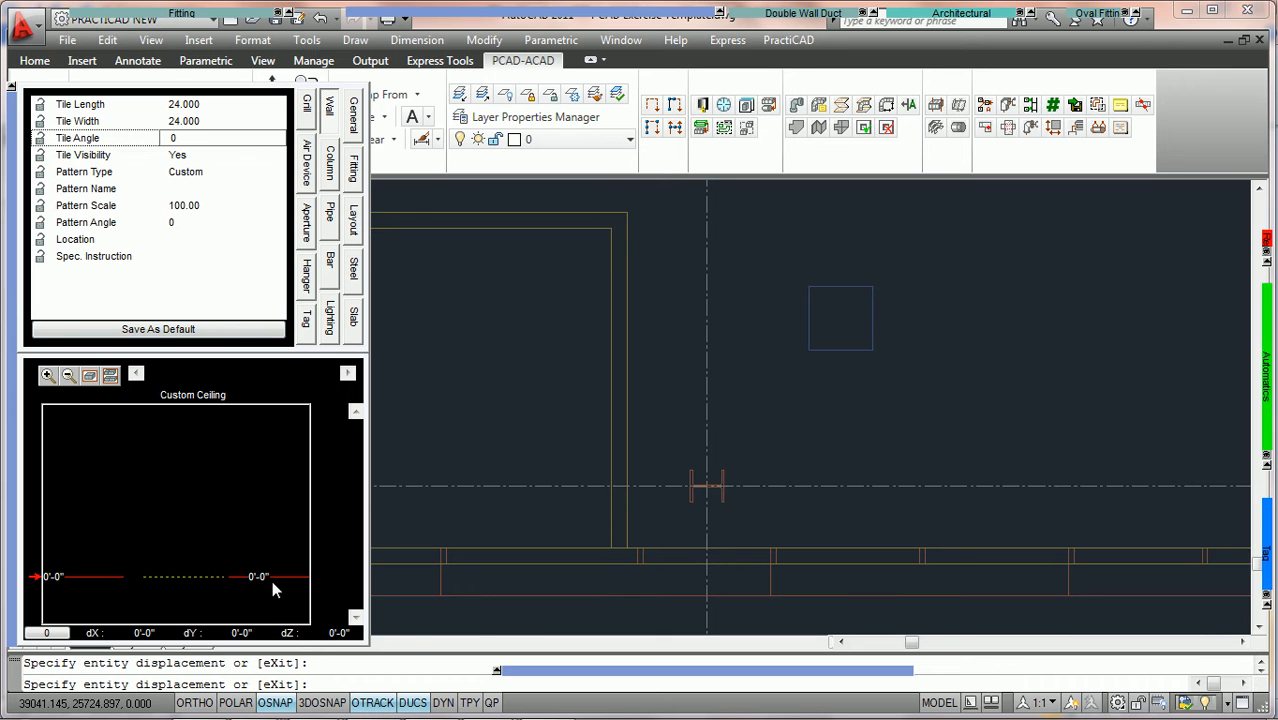
left_click(270, 579)
type("10'")
key("Return")
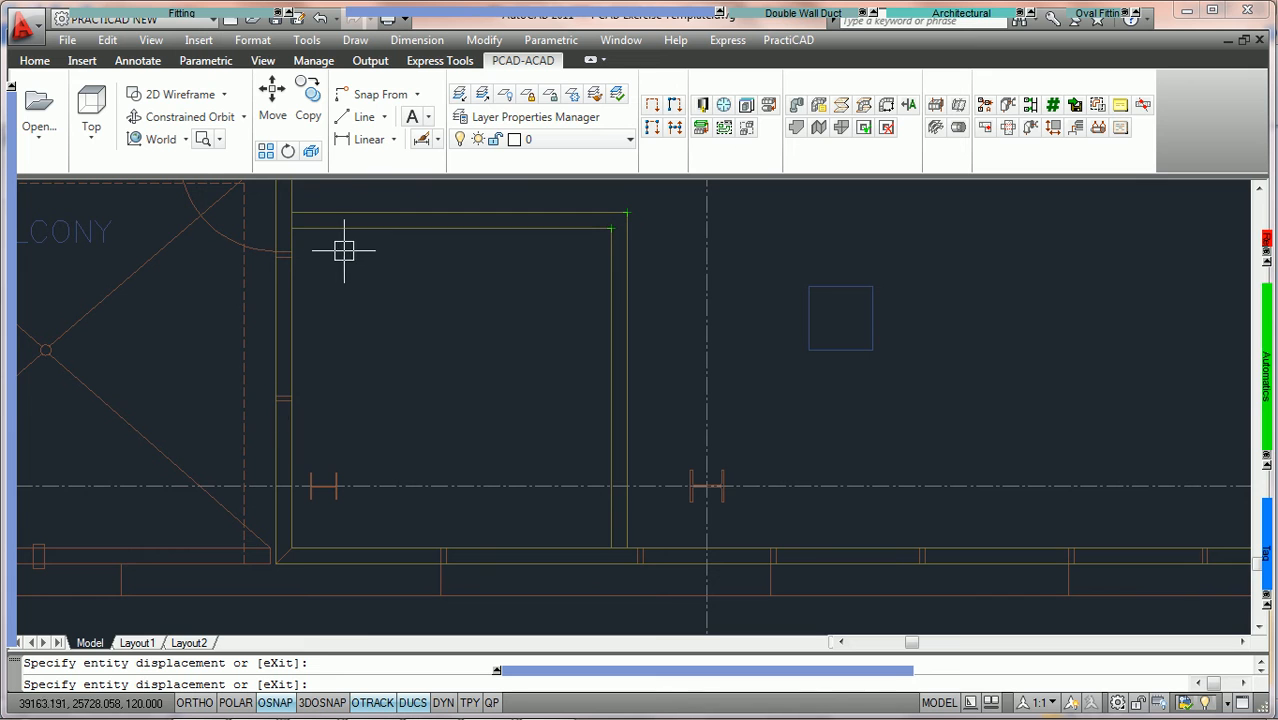
mouse_move(13, 535)
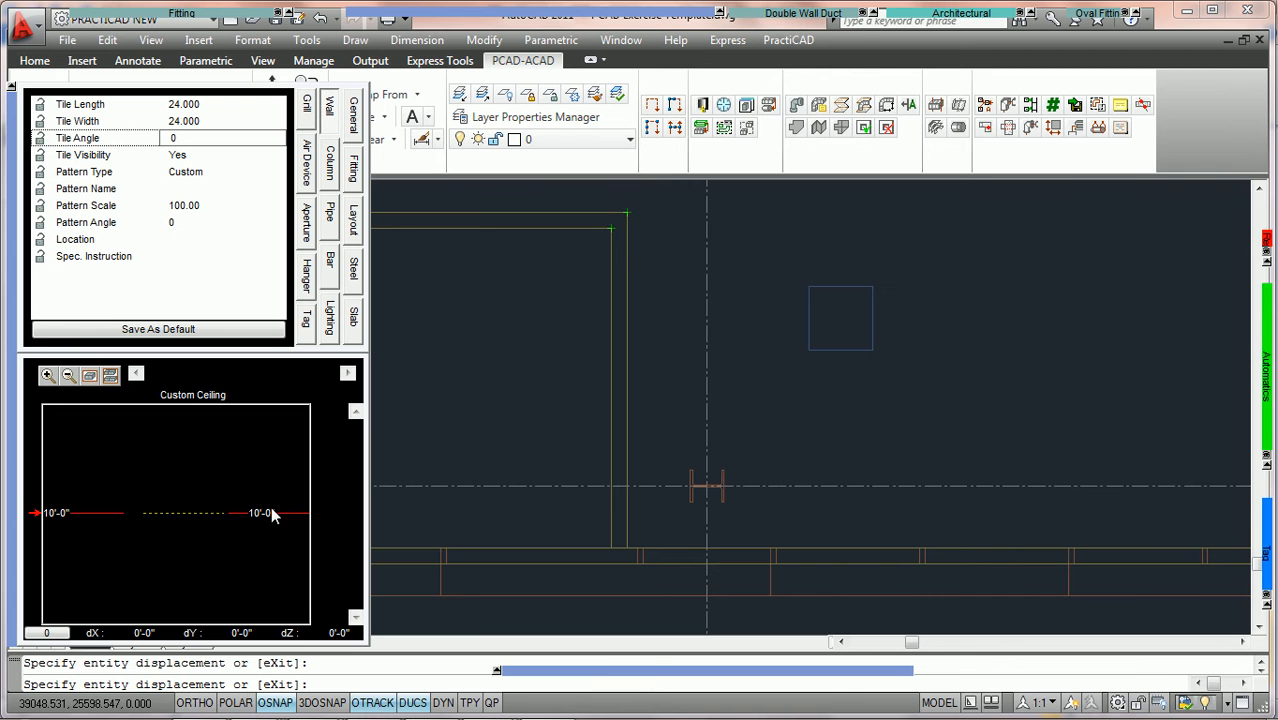
- Turn on polar tracking and trace the ceiling boundary through the four inner corners of the small room beside the balcony
mouse_move(454, 300)
middle_mouse_down()
mouse_move(485, 320)
mouse_move(590, 305)
middle_mouse_up()
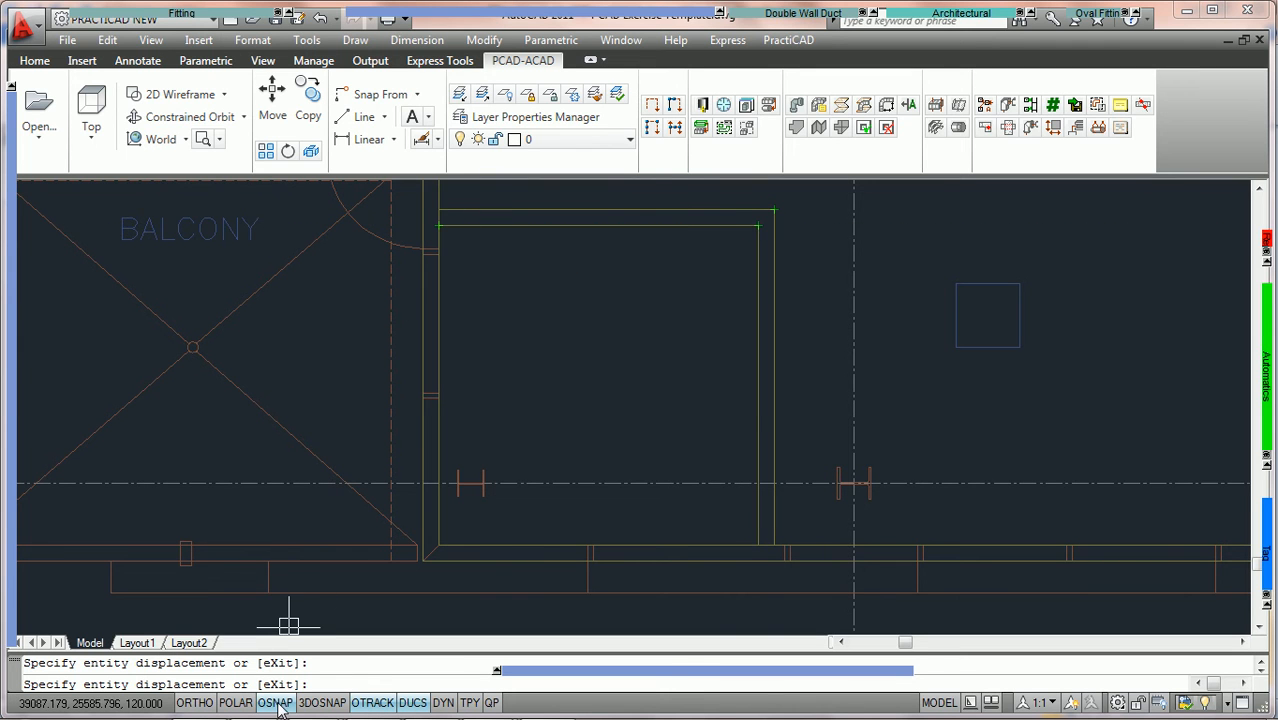
left_click(247, 703)
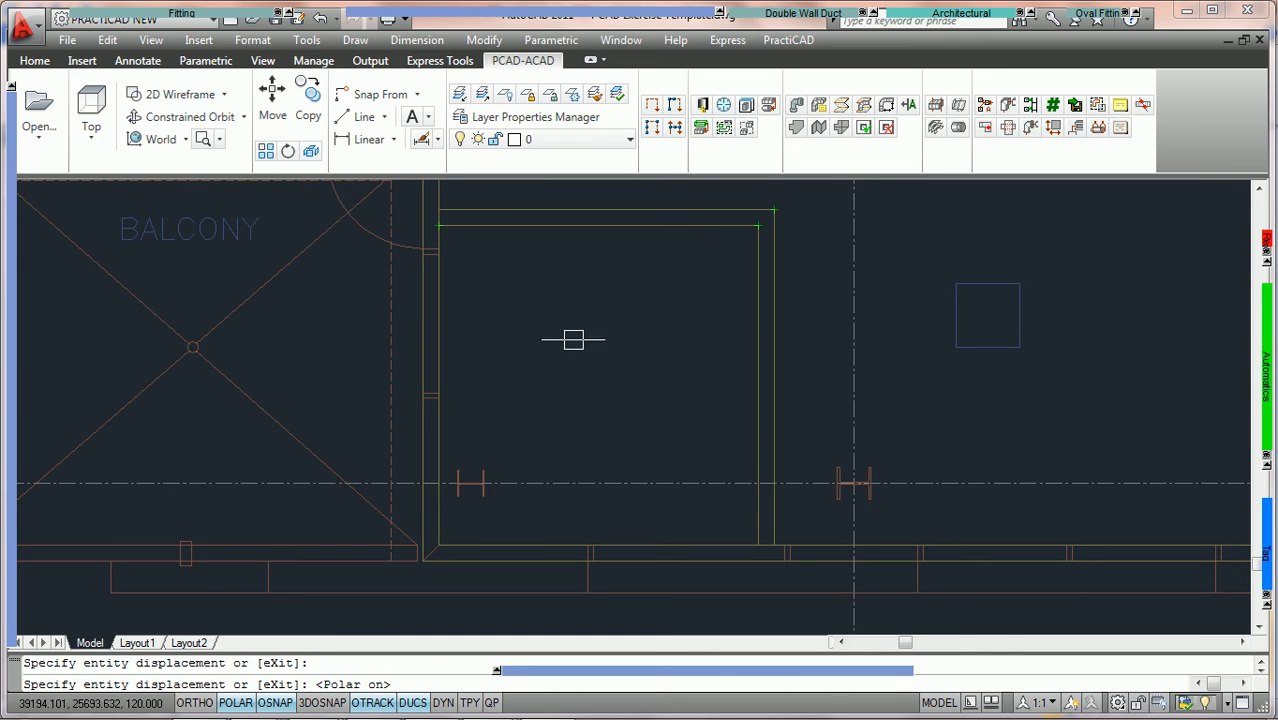
middle_click_drag(599, 303, 516, 318)
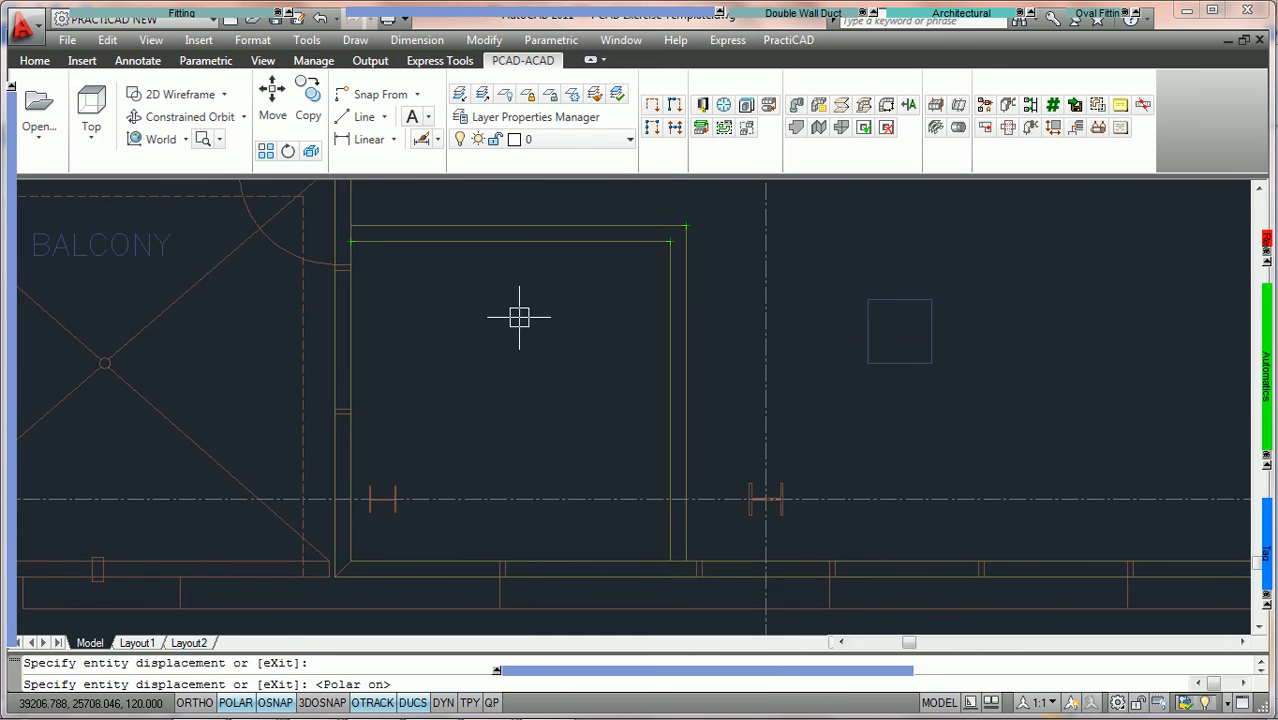
left_click(350, 241)
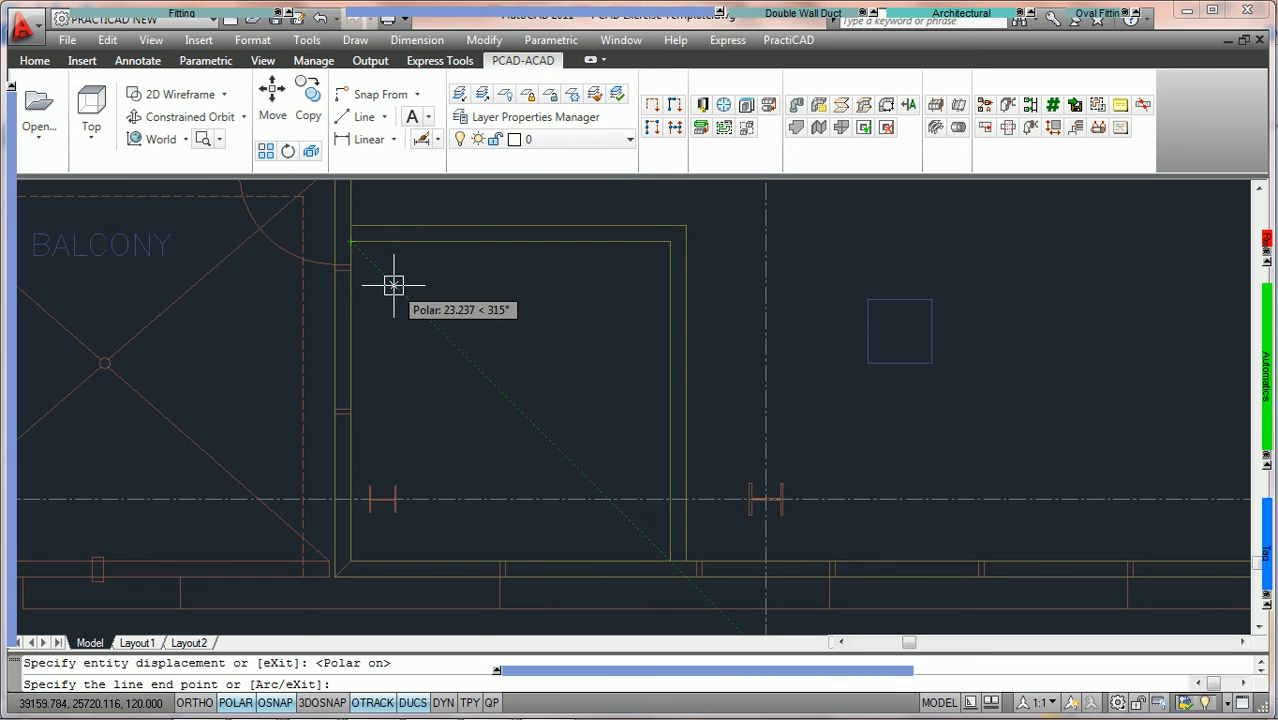
left_click(668, 242)
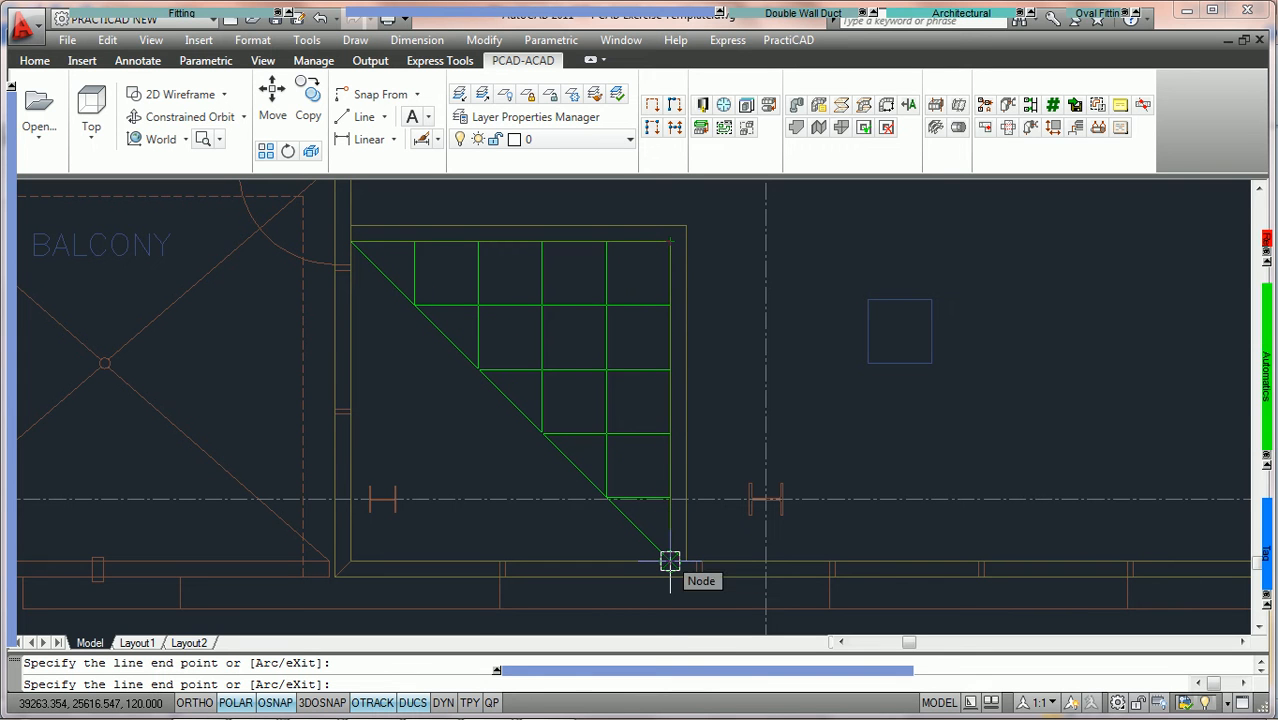
left_click(670, 561)
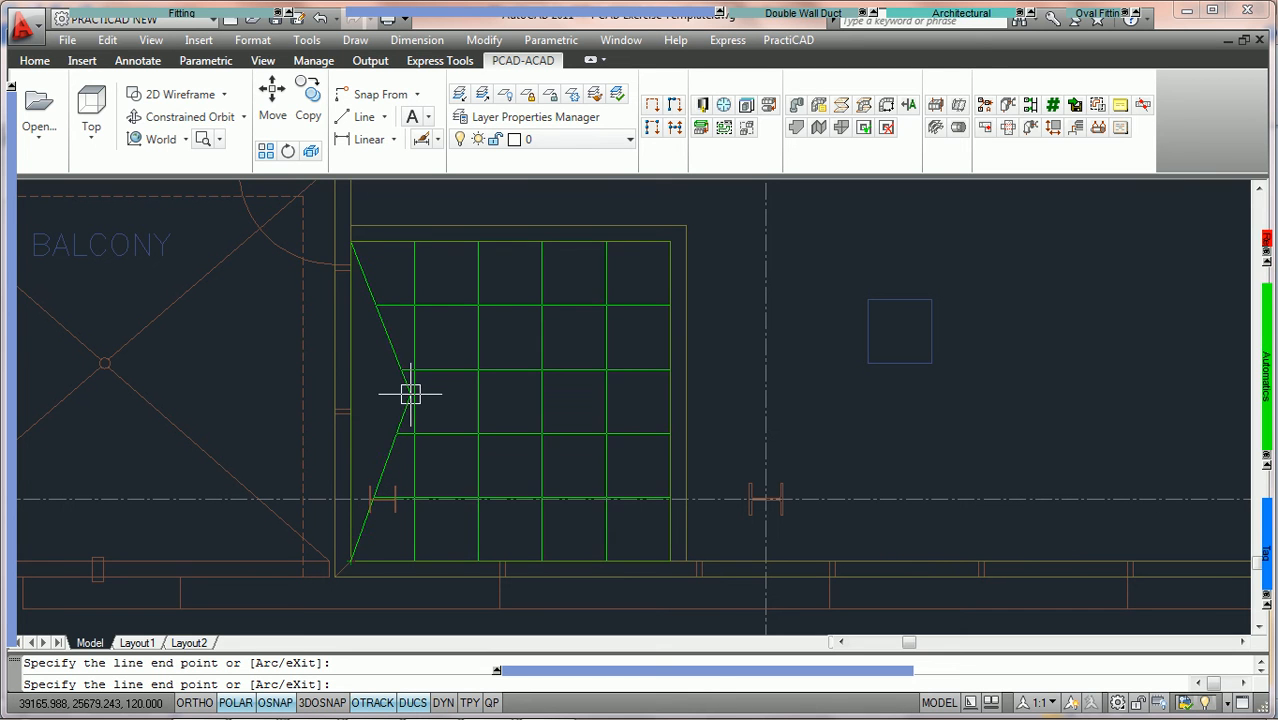
left_click(351, 561)
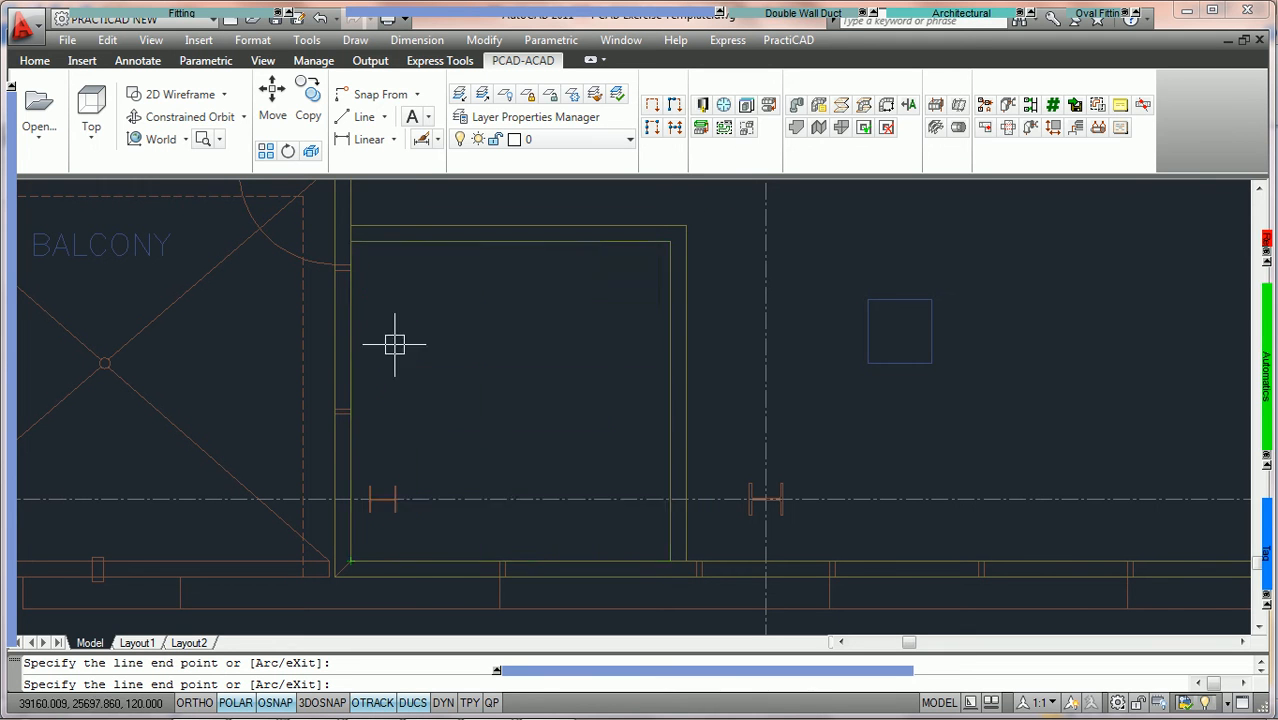
left_click(350, 241)
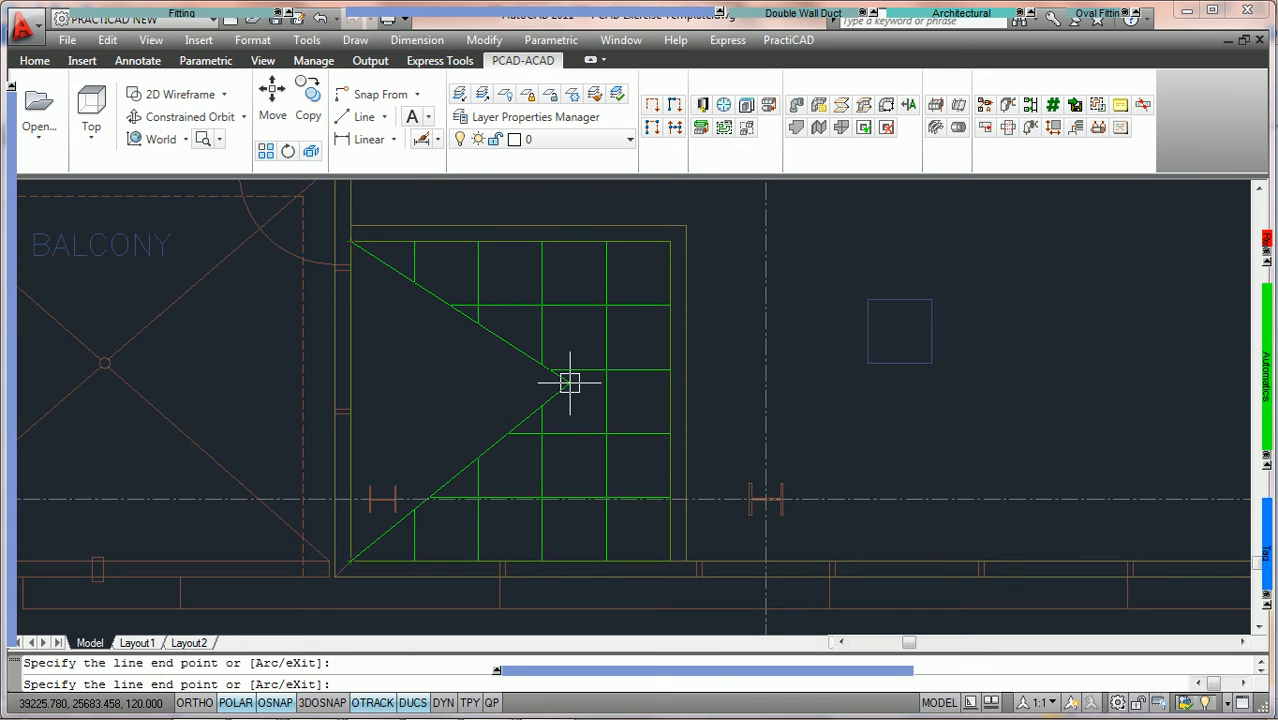
left_click(570, 383)
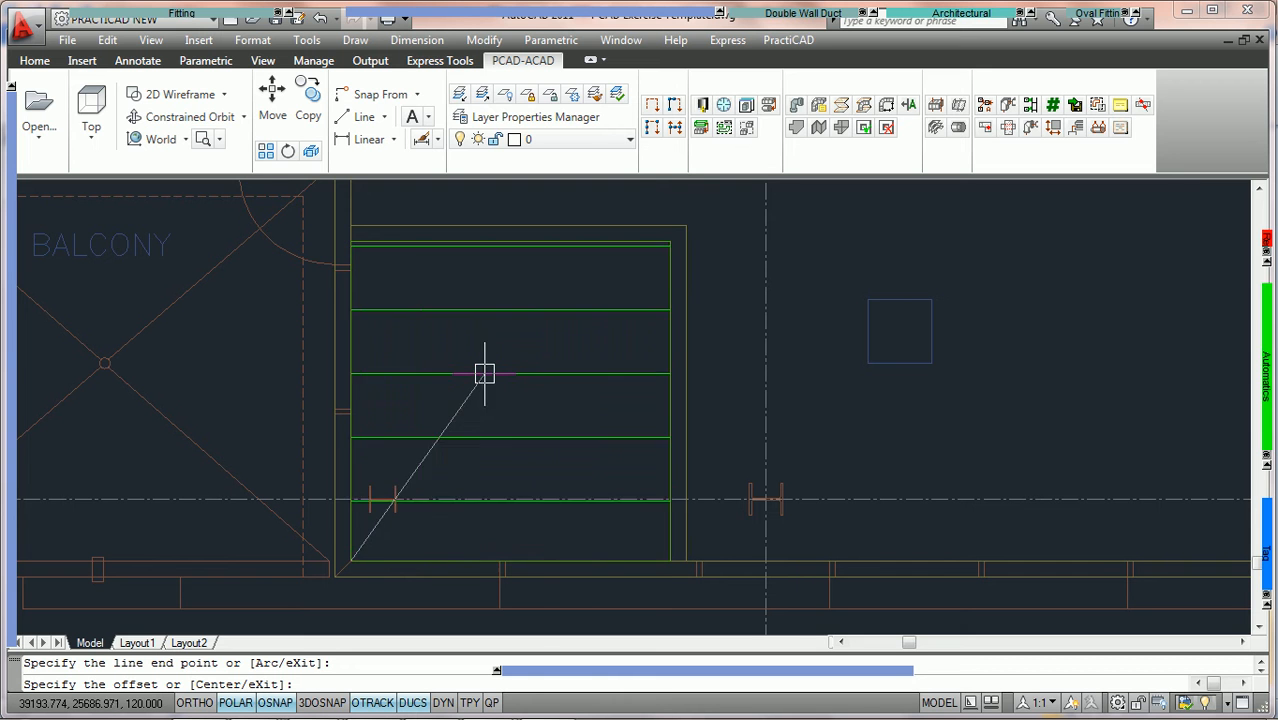
- Place the ceiling's tile grid at an offset of 12,12,0 from the room's lower-left inner corner with a rotation of 0
middle_click_drag(486, 384, 556, 251)
scroll(475, 370, "up", 3)
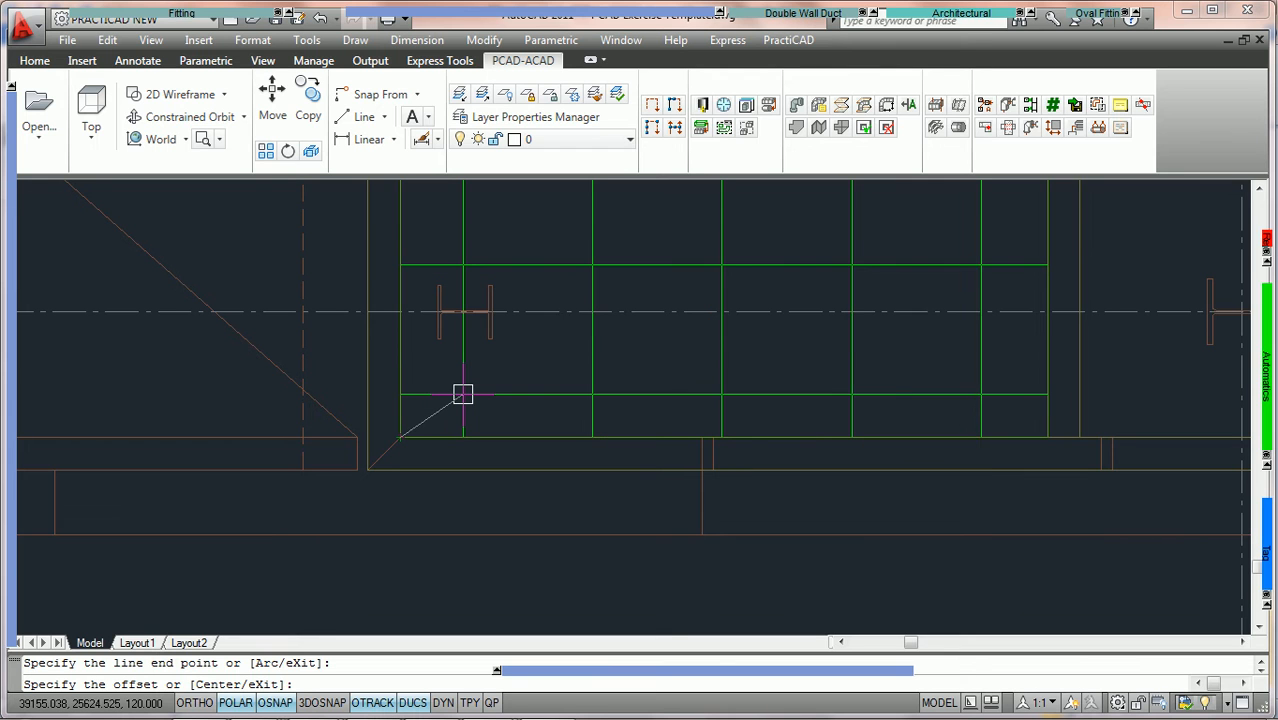
type("0")
type("12")
type(",12")
type(",0")
key("Return")
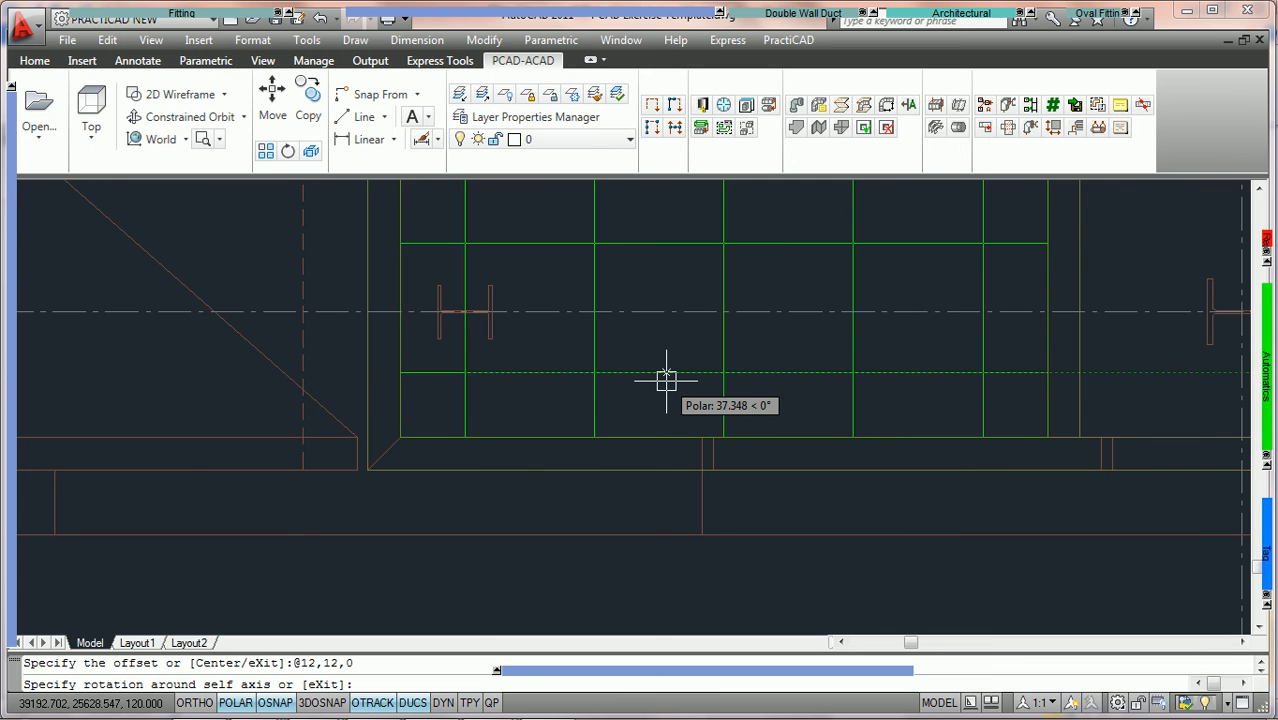
type("0")
key("Return")
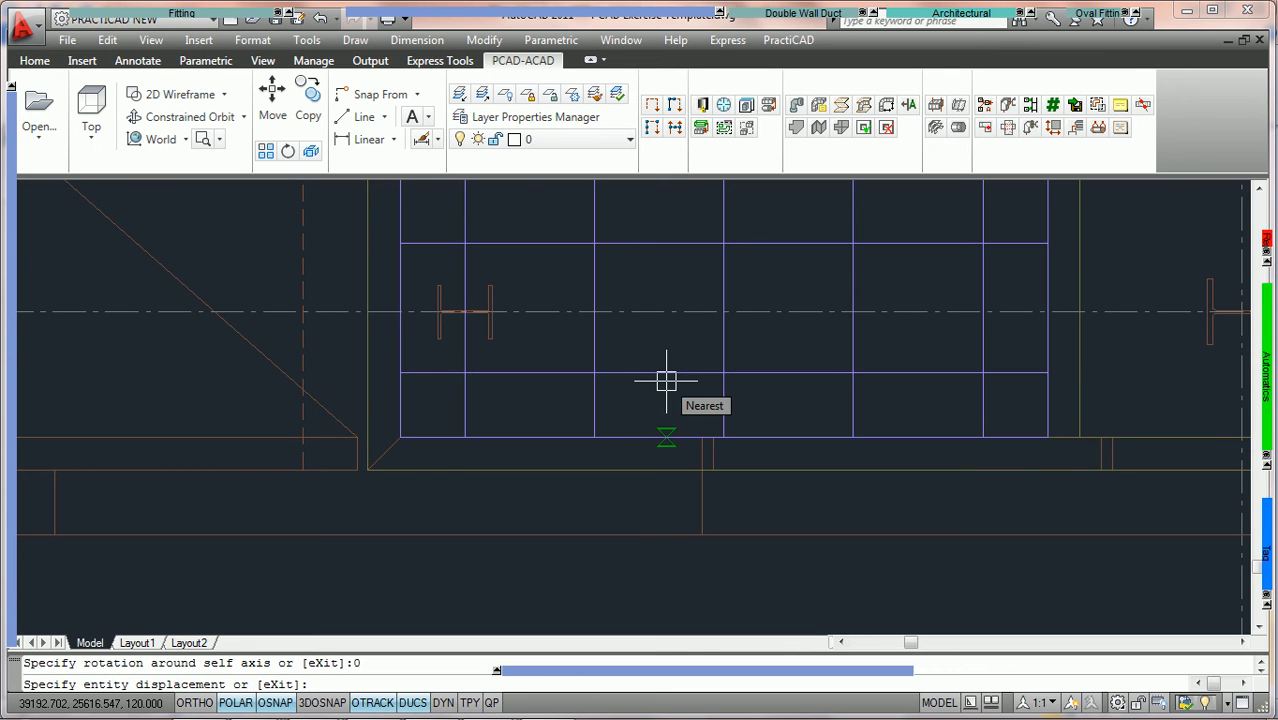
- Locate Elevator Lobby 303 in the floor plan and examine its angled ceiling grid
scroll(659, 375, "down", 2)
middle_click_drag(671, 312, 564, 455)
scroll(659, 365, "down", 2)
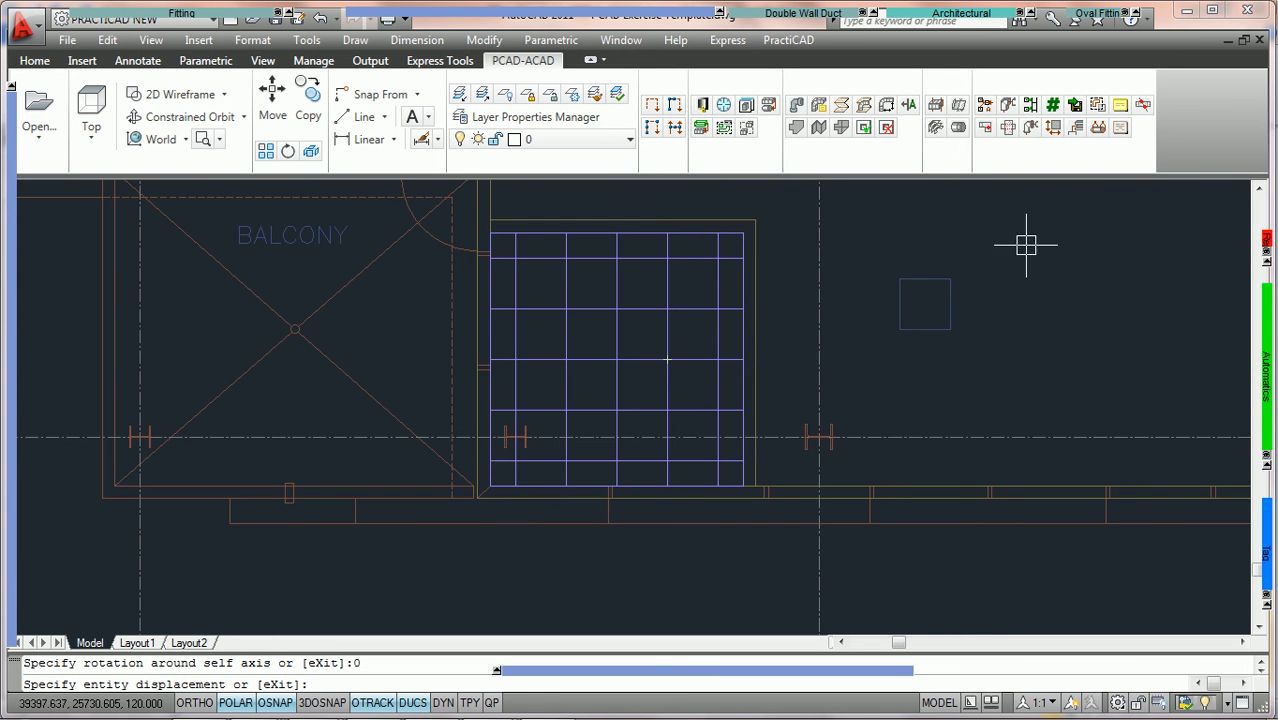
middle_click_drag(1013, 249, 690, 381)
scroll(856, 279, "down", 2)
middle_click_drag(856, 279, 520, 437)
scroll(940, 246, "down", 2)
scroll(827, 328, "down", 2)
scroll(613, 397, "down", 2)
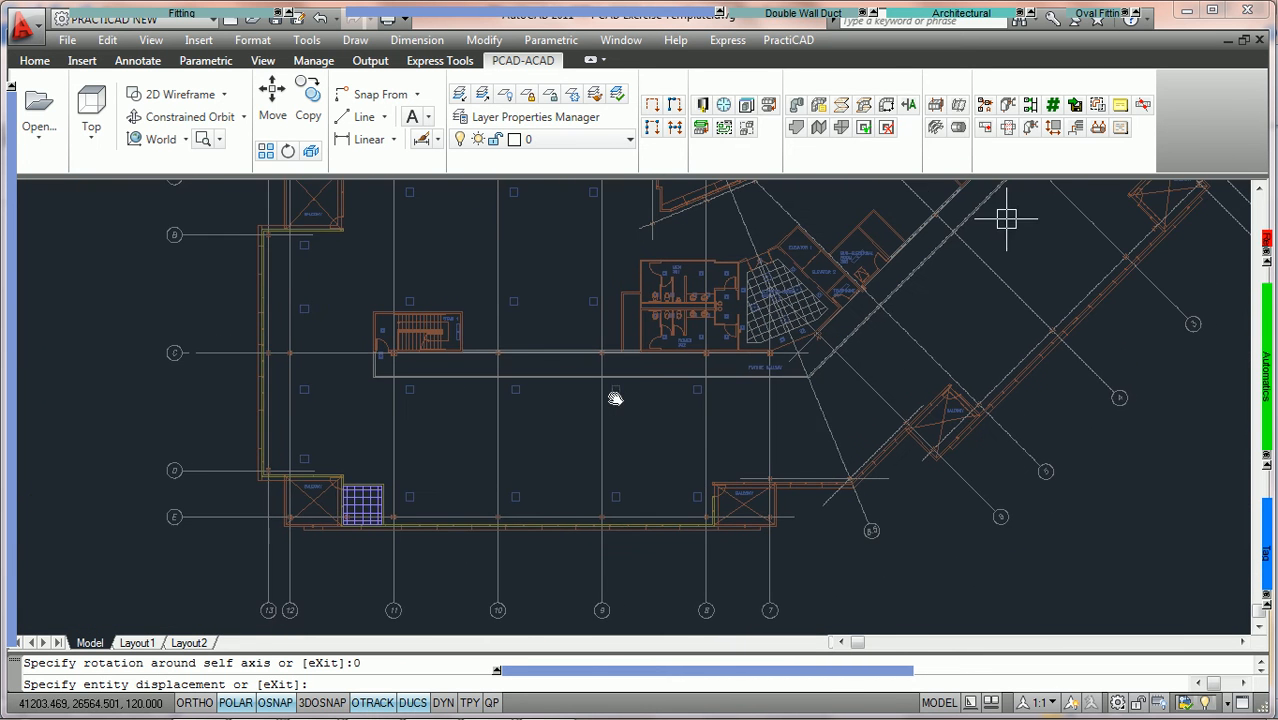
middle_click_drag(815, 328, 514, 391)
scroll(496, 394, "up", 5)
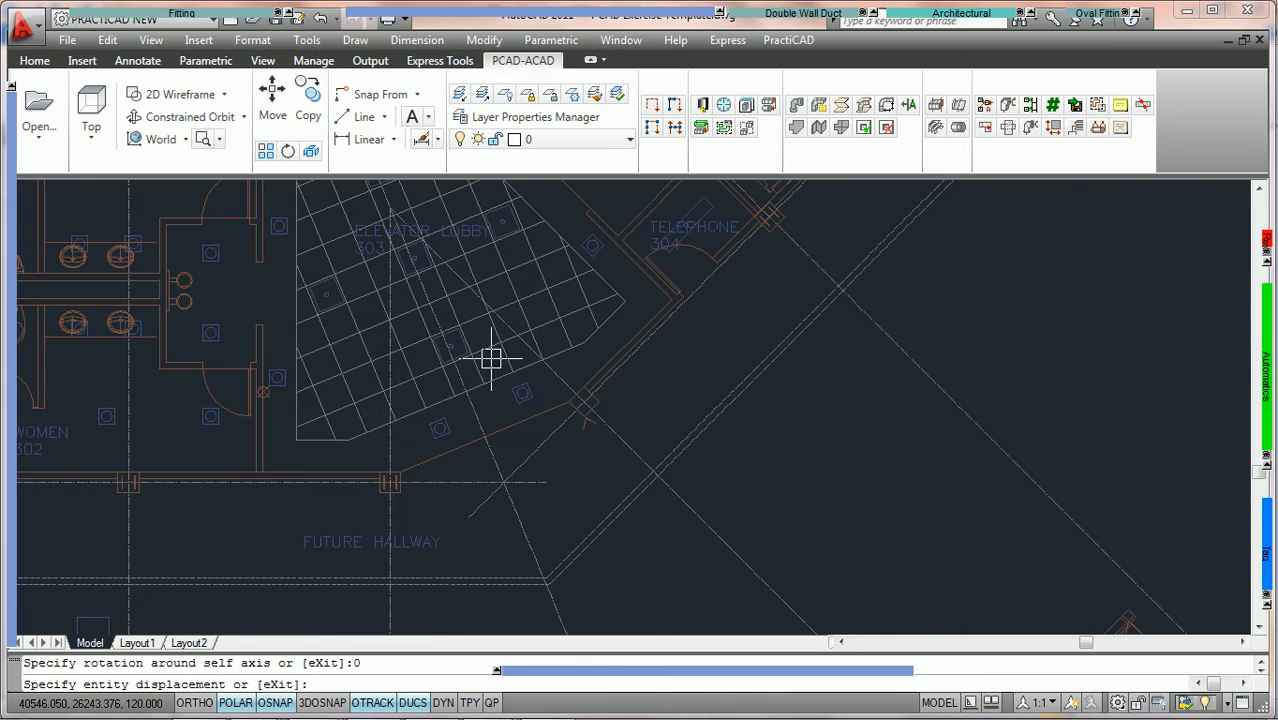
- Trace a new custom ceiling boundary through the outline corners of the existing angled ceiling grid in Elevator Lobby 303
middle_click_drag(453, 260, 499, 394)
scroll(500, 390, "up", 2)
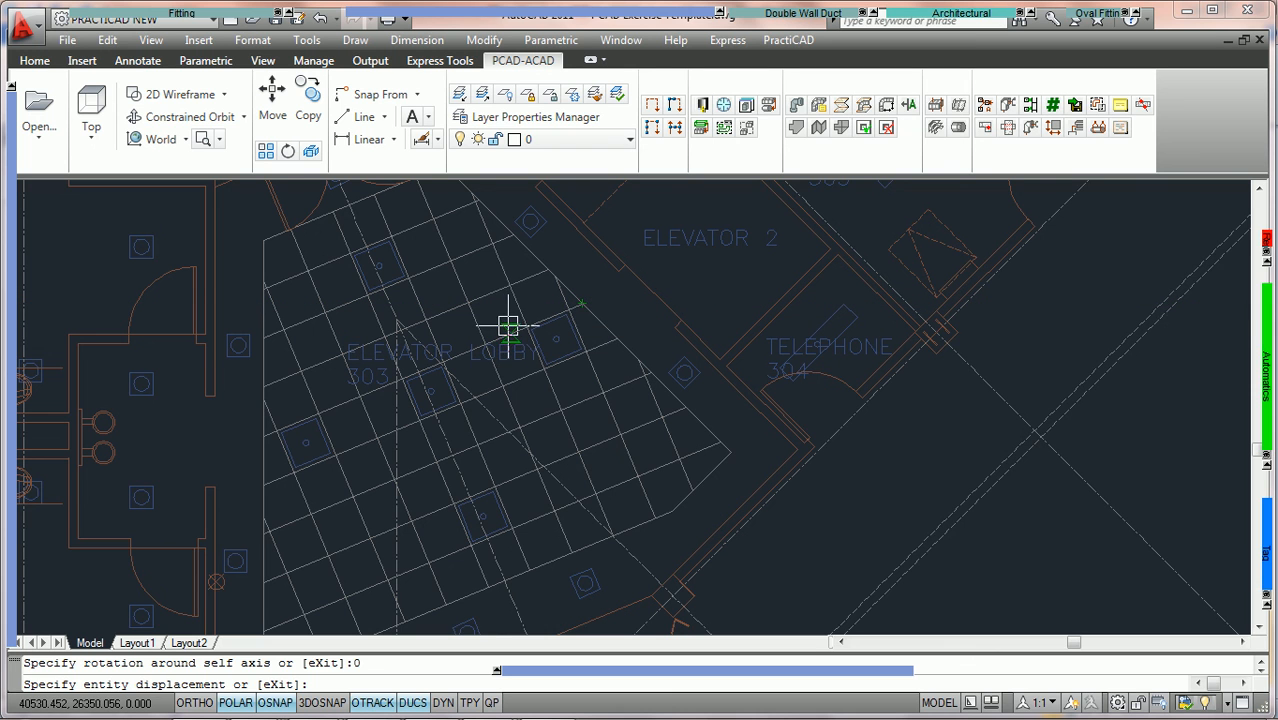
key("Escape")
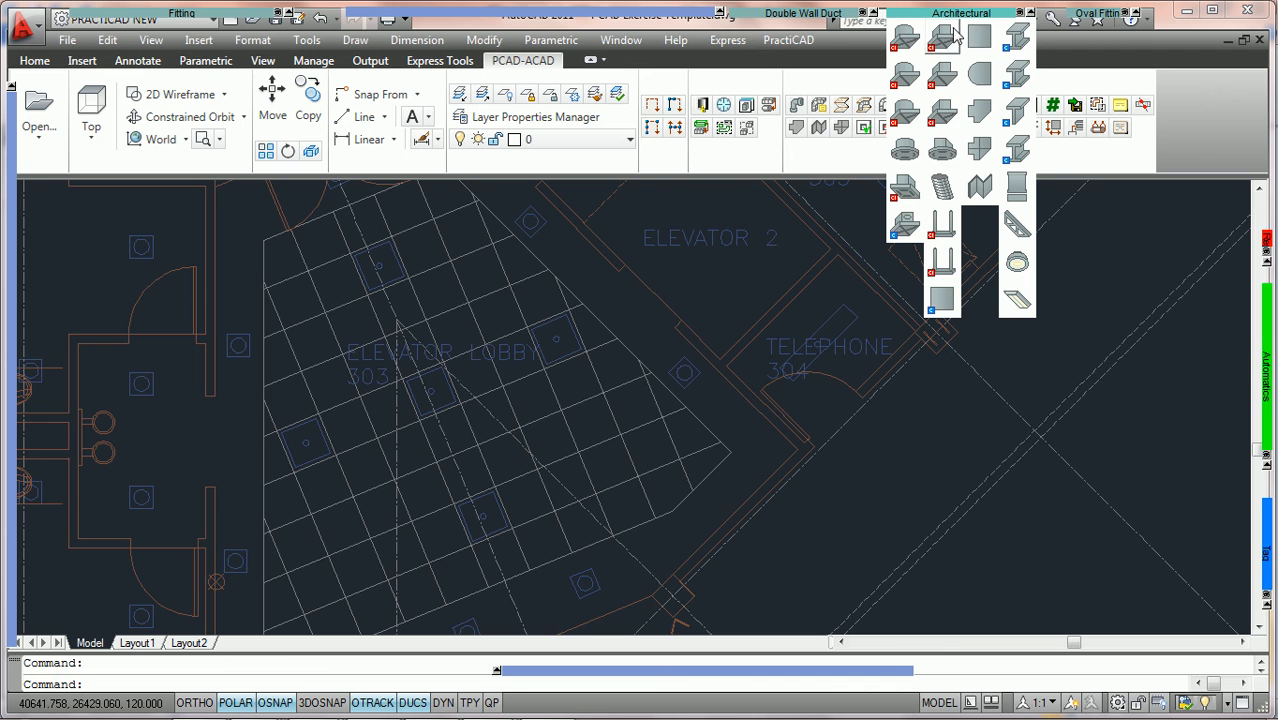
left_click(979, 150)
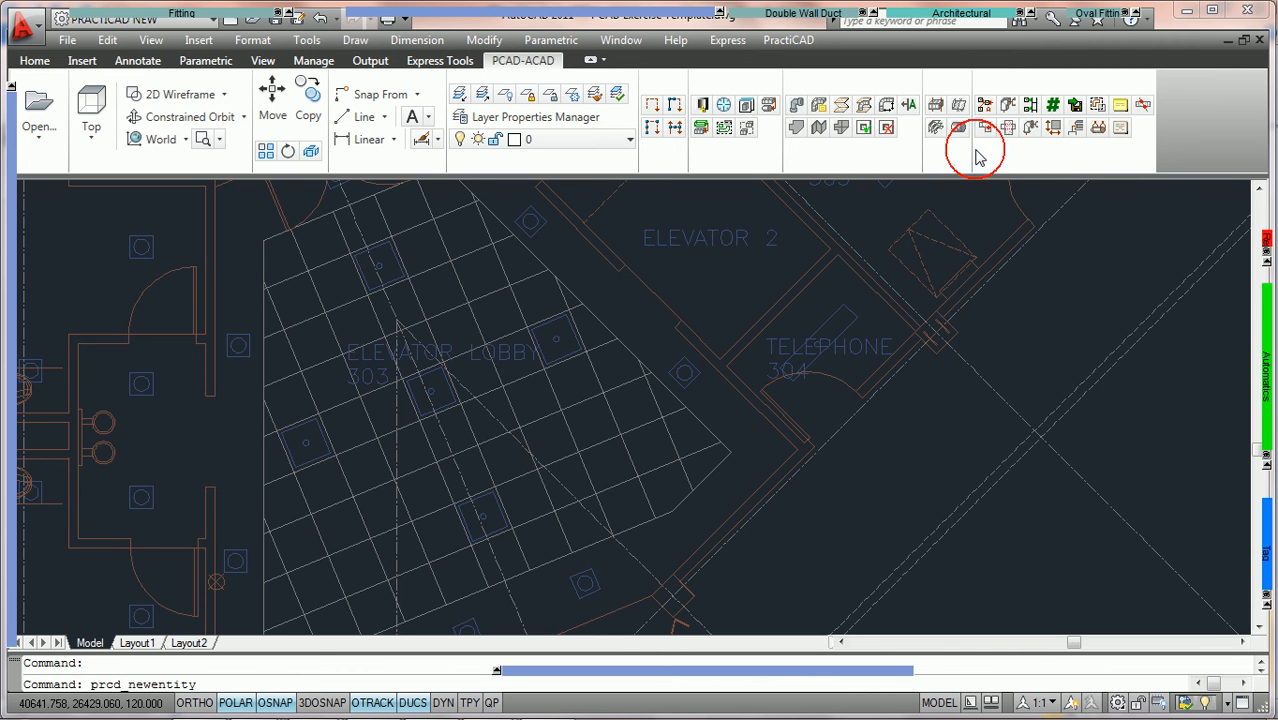
middle_click_drag(333, 290, 374, 373)
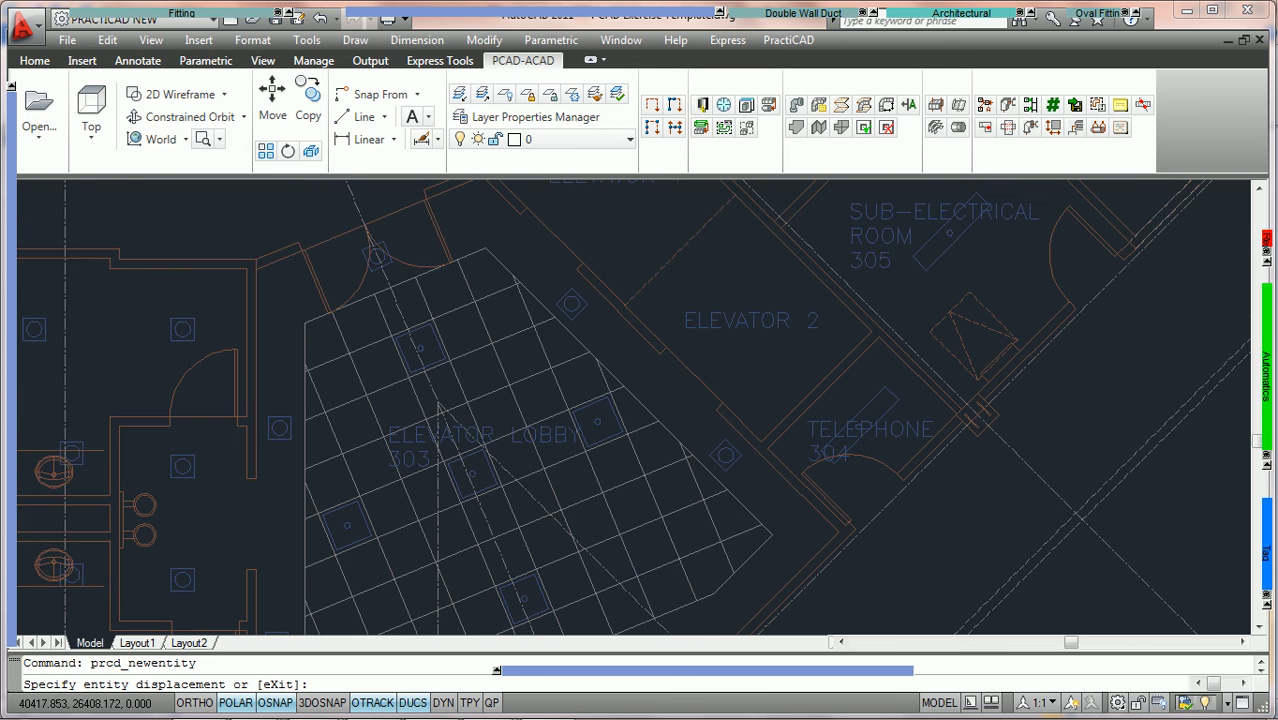
left_click(307, 322)
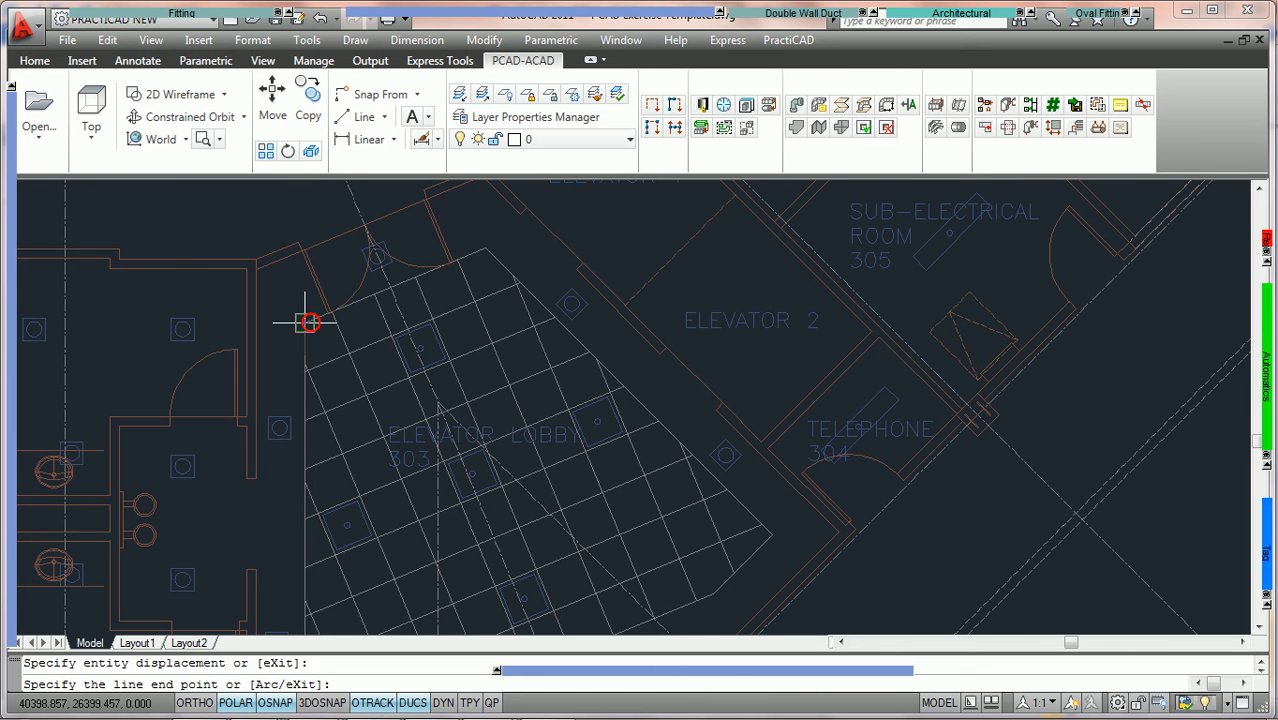
left_click(485, 248)
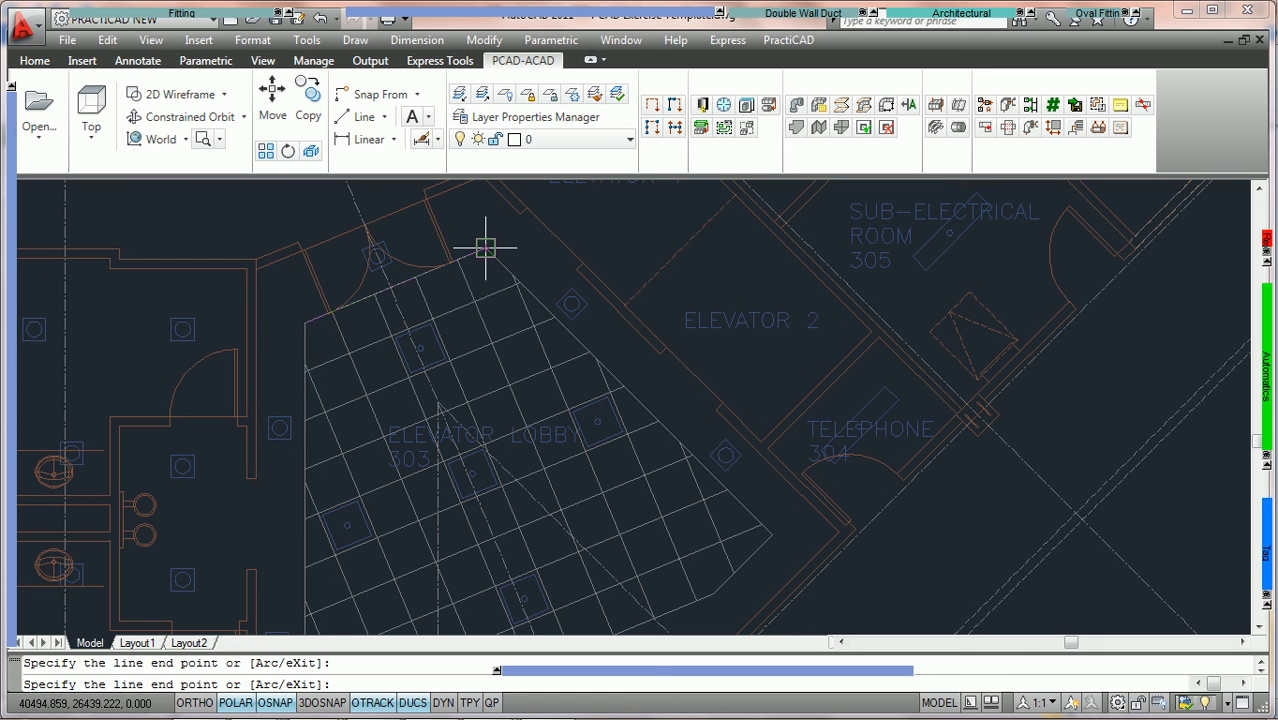
left_click(772, 535)
middle_click_drag(772, 535, 656, 357)
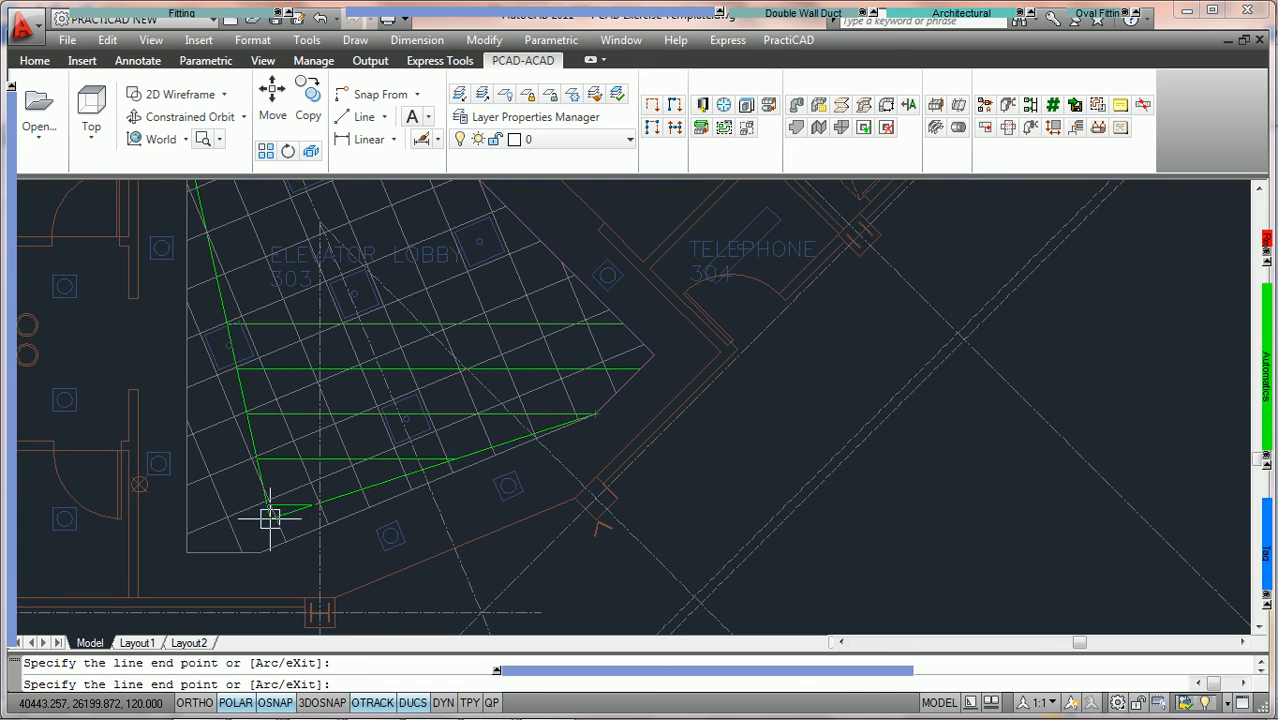
left_click(253, 542)
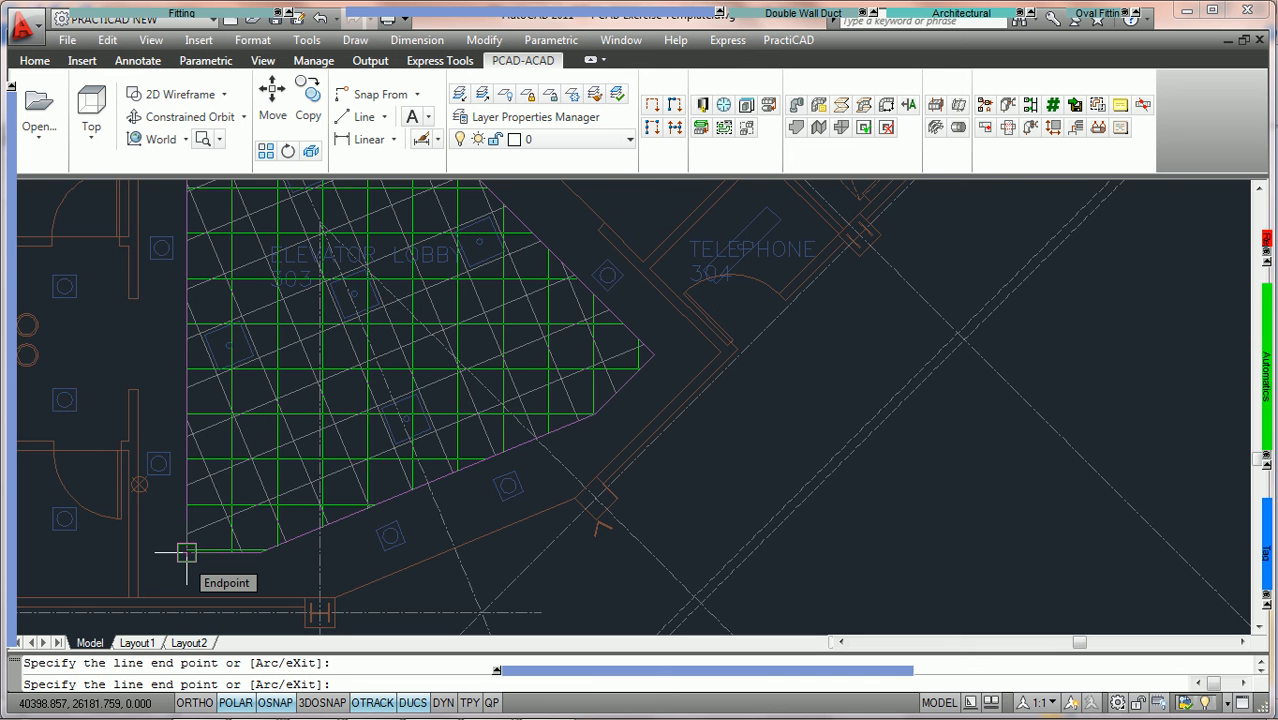
left_click(186, 553)
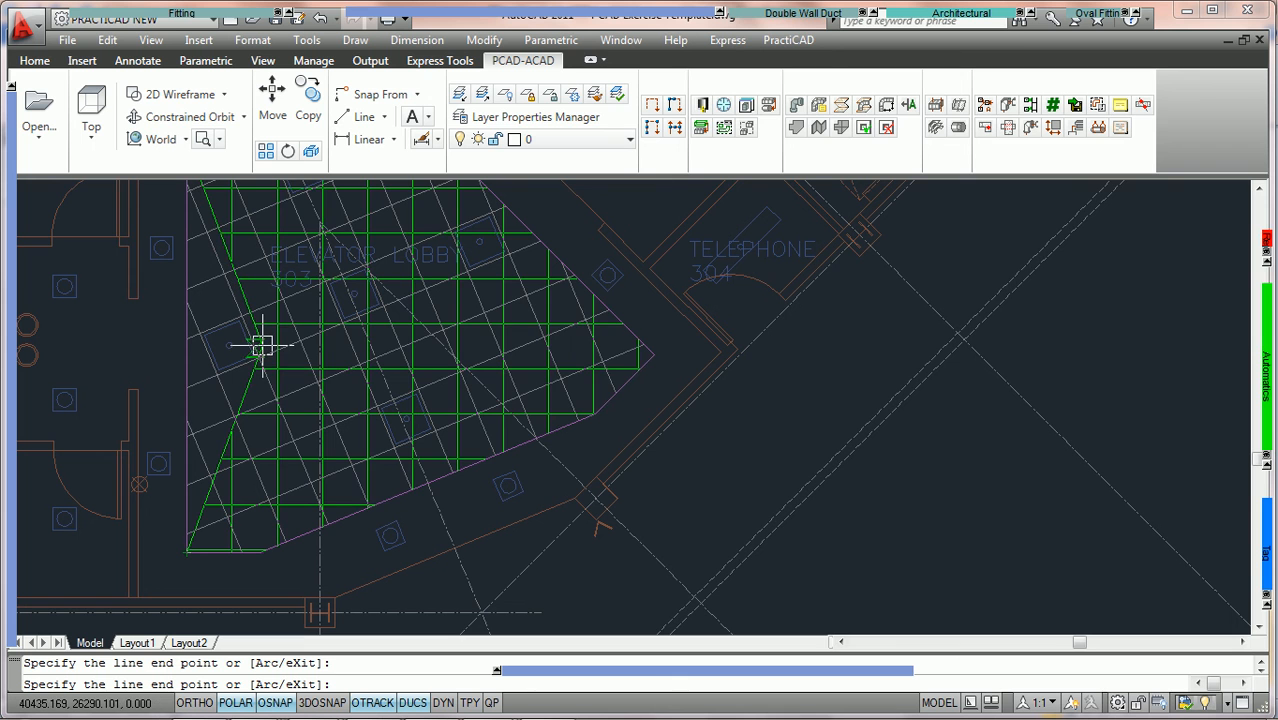
left_click(262, 346)
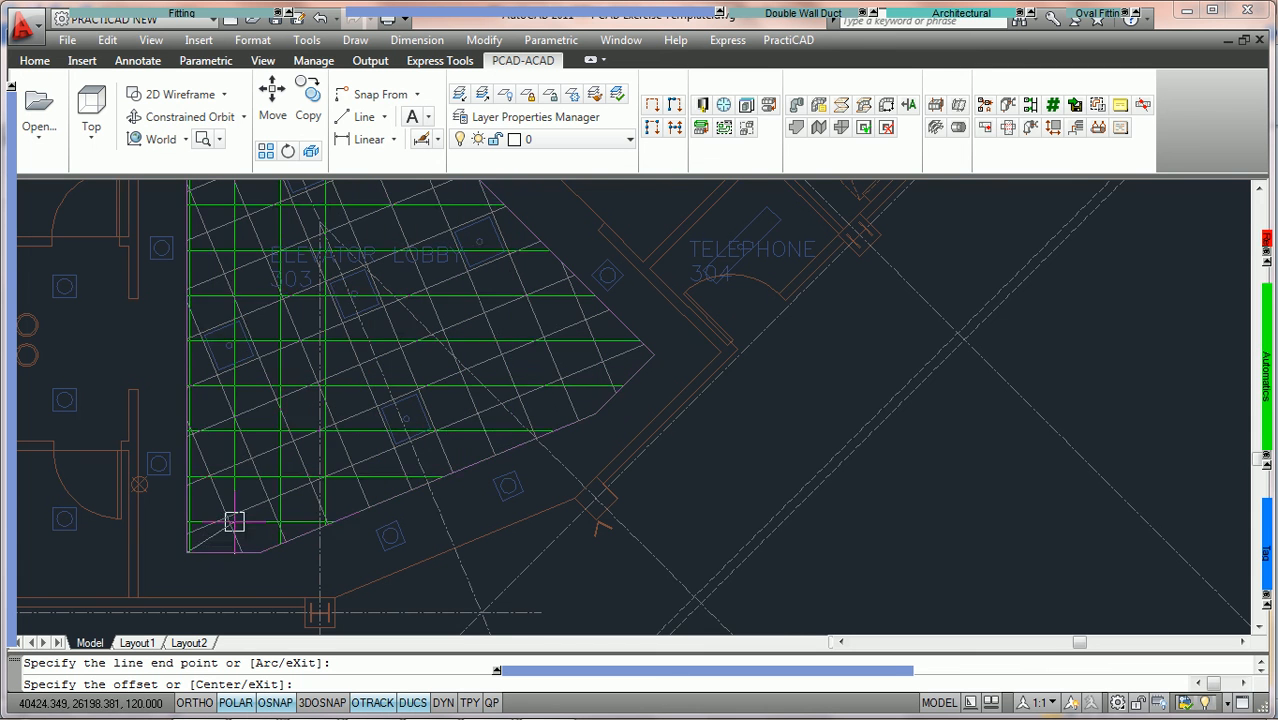
- Place the lobby ceiling's grid origin on the existing angled grid's crossing nearest the lower-left corner, using an Apparent Intersection snap
scroll(230, 521, "up", 5)
scroll(230, 521, "up", 5)
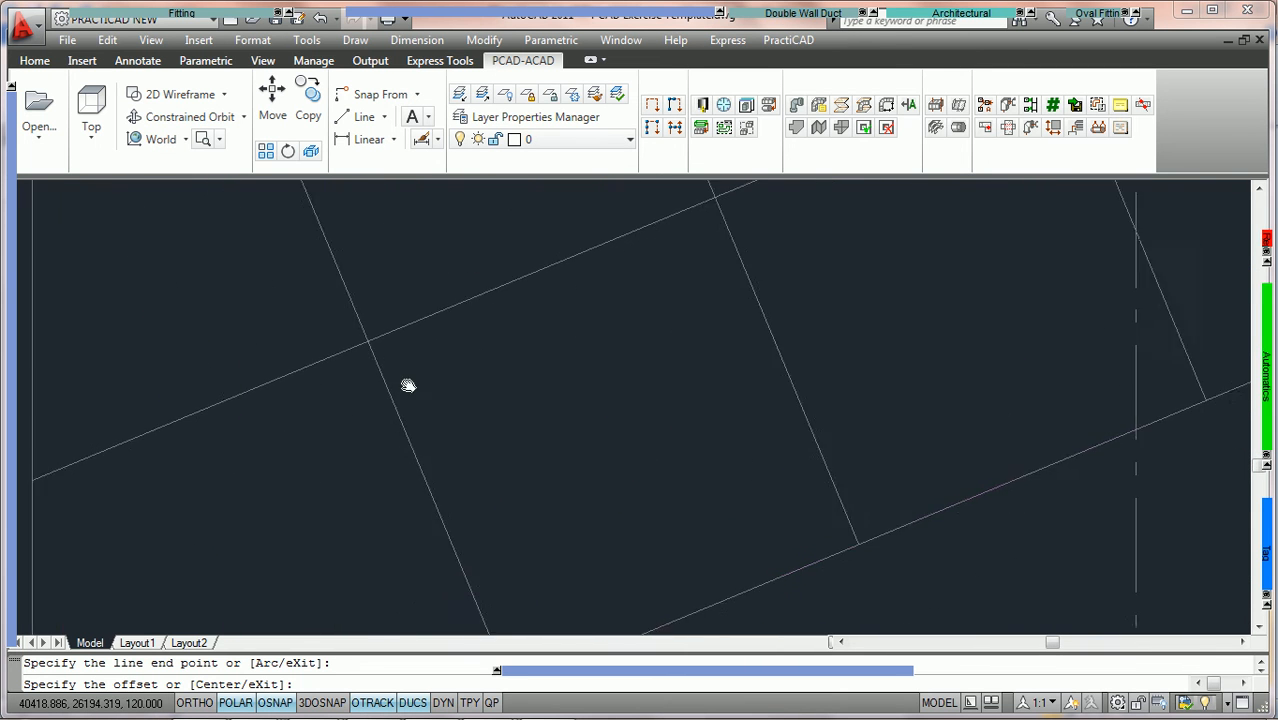
scroll(450, 350, "down", 2)
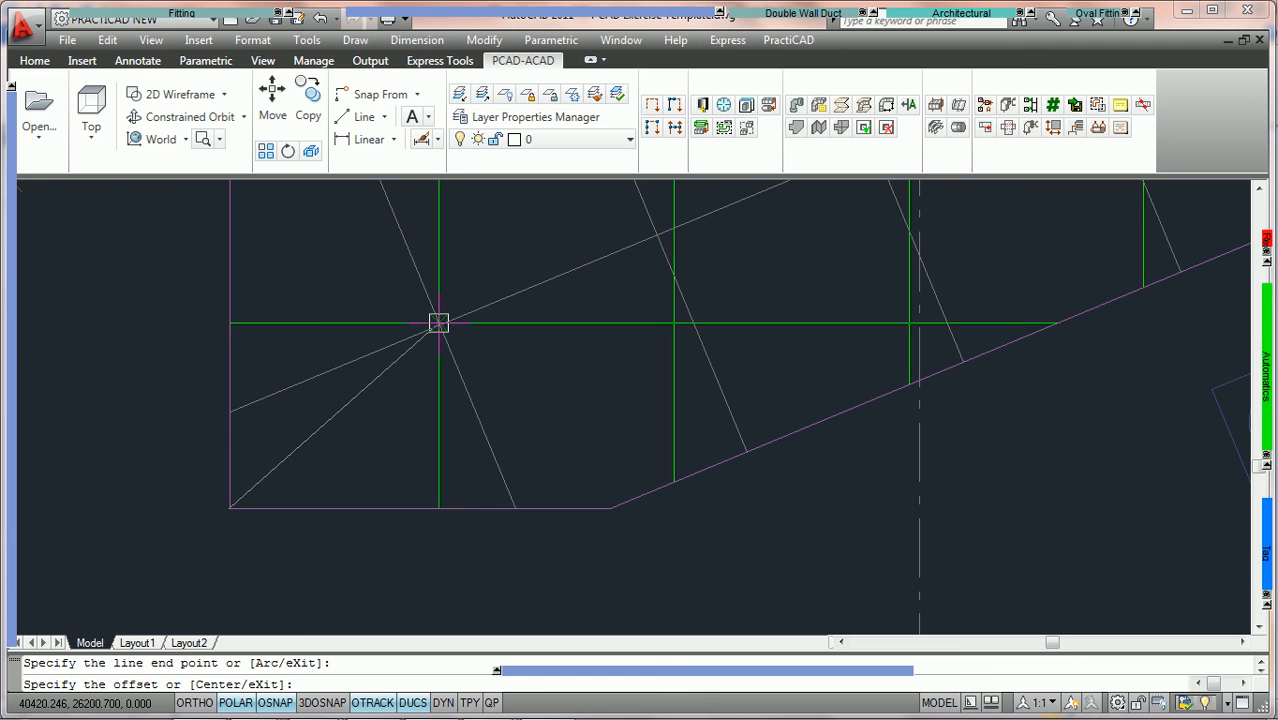
scroll(438, 322, "up", 3)
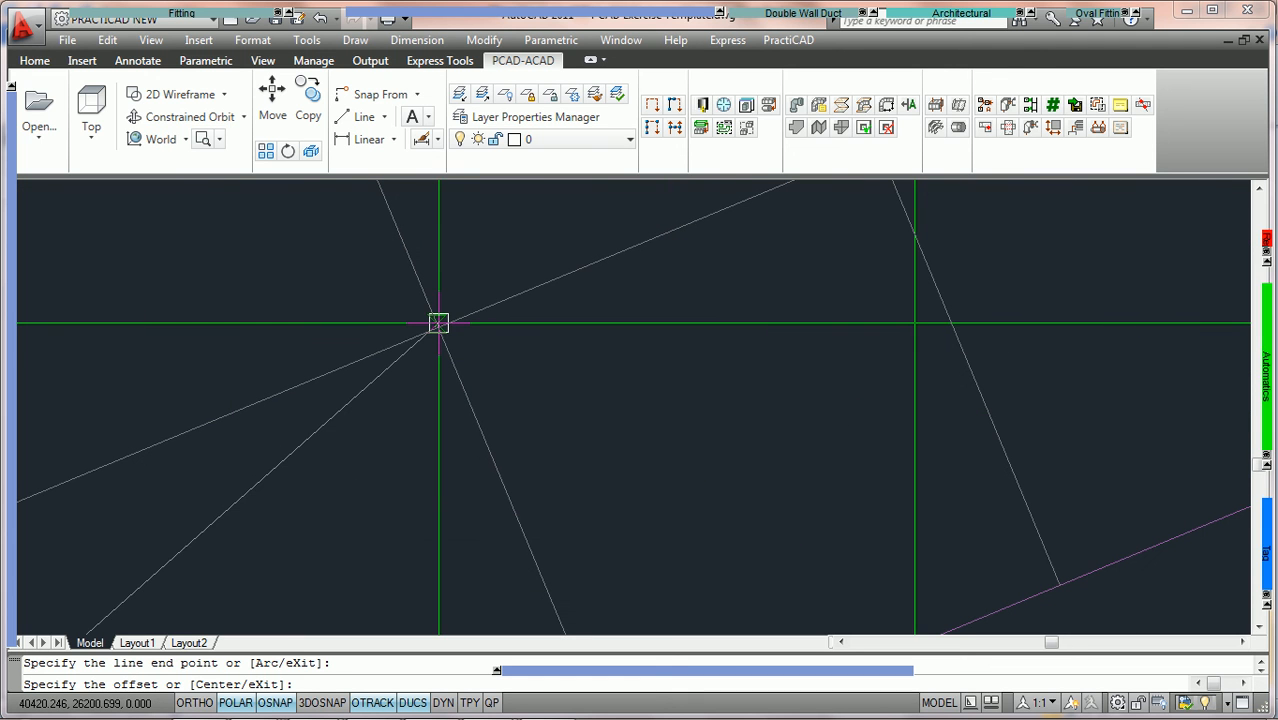
right_click(518, 341, "shift")
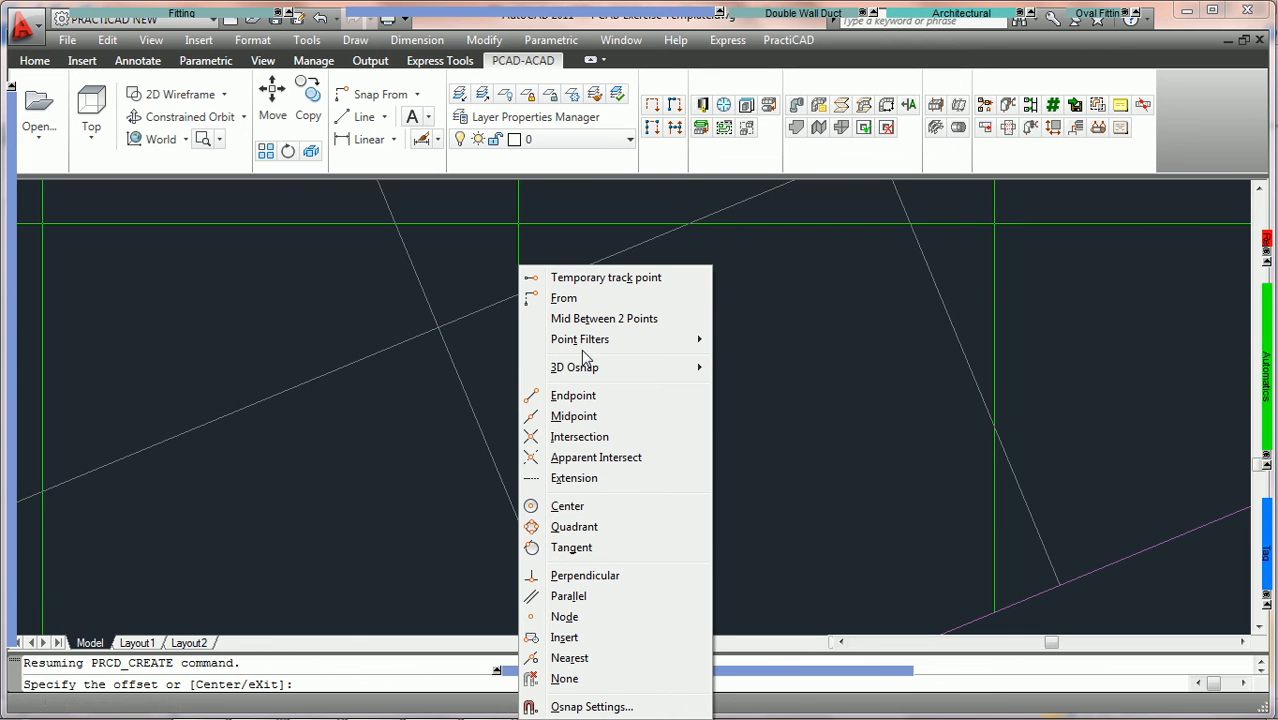
left_click(584, 458)
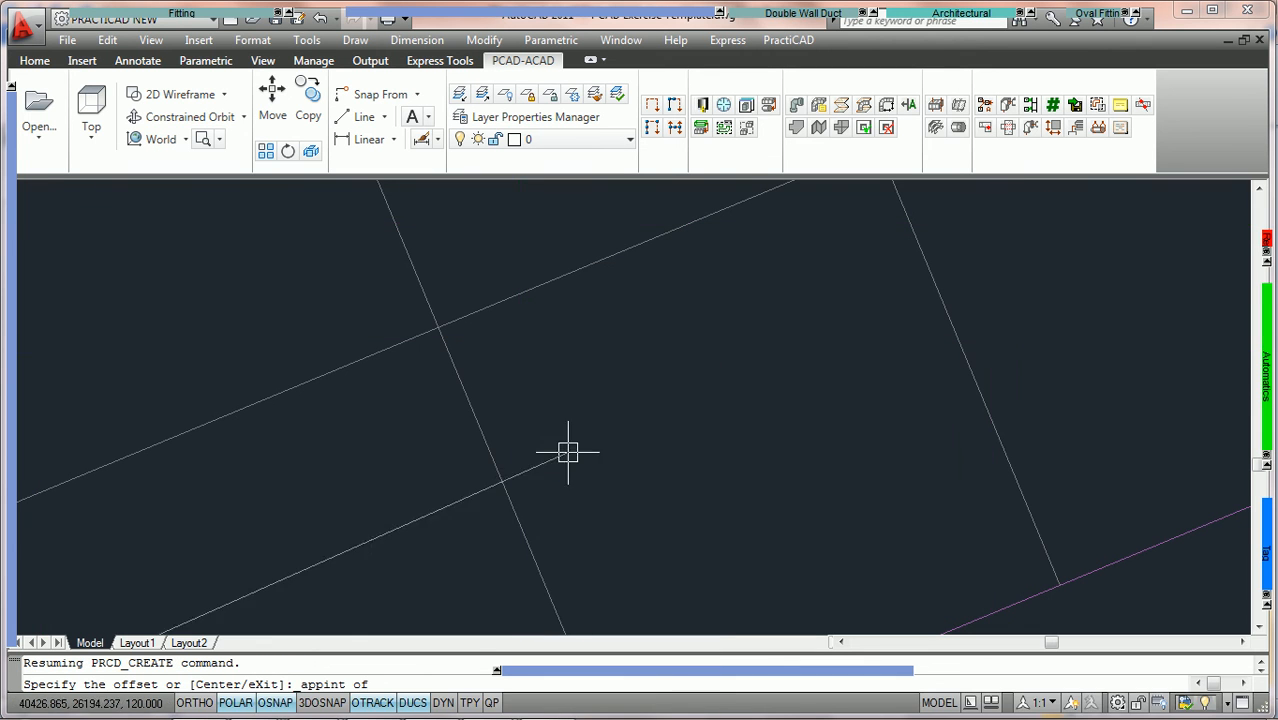
left_click(437, 328)
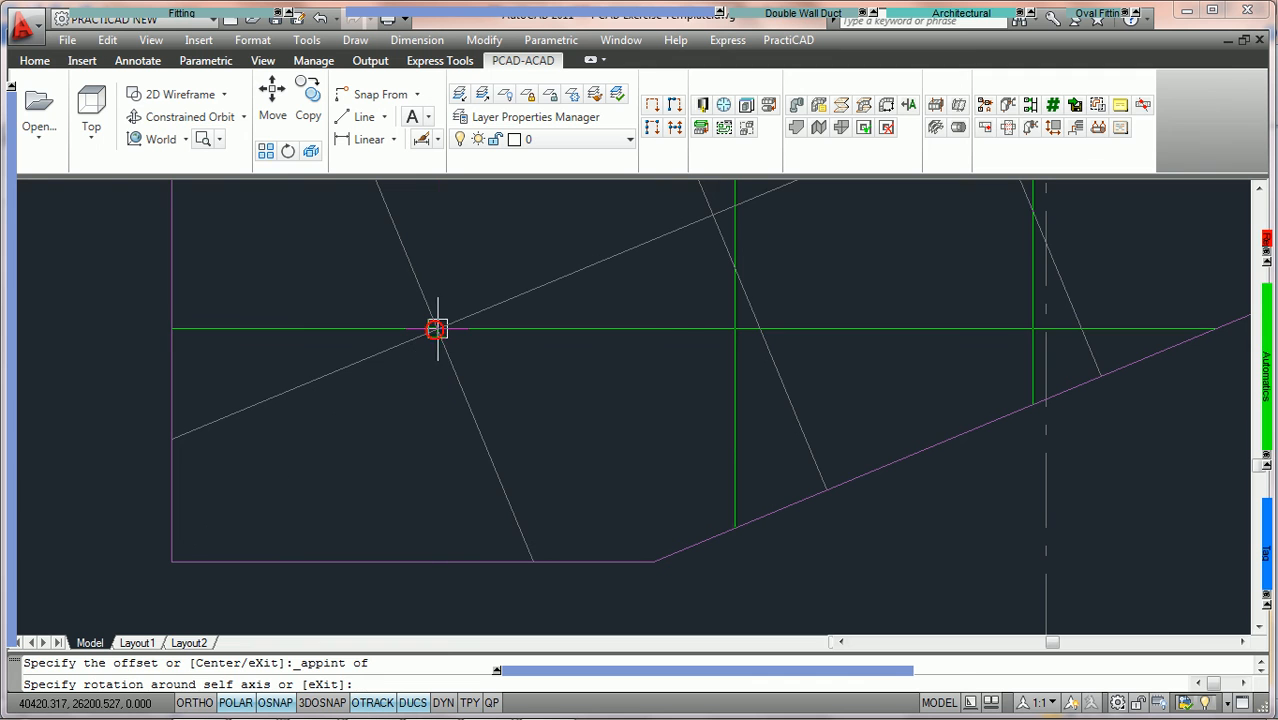
- Rotate the lobby ceiling's tile grid to align with the existing angled grid lines and finish the ceiling
scroll(437, 328, "down", 2)
scroll(438, 328, "down", 2)
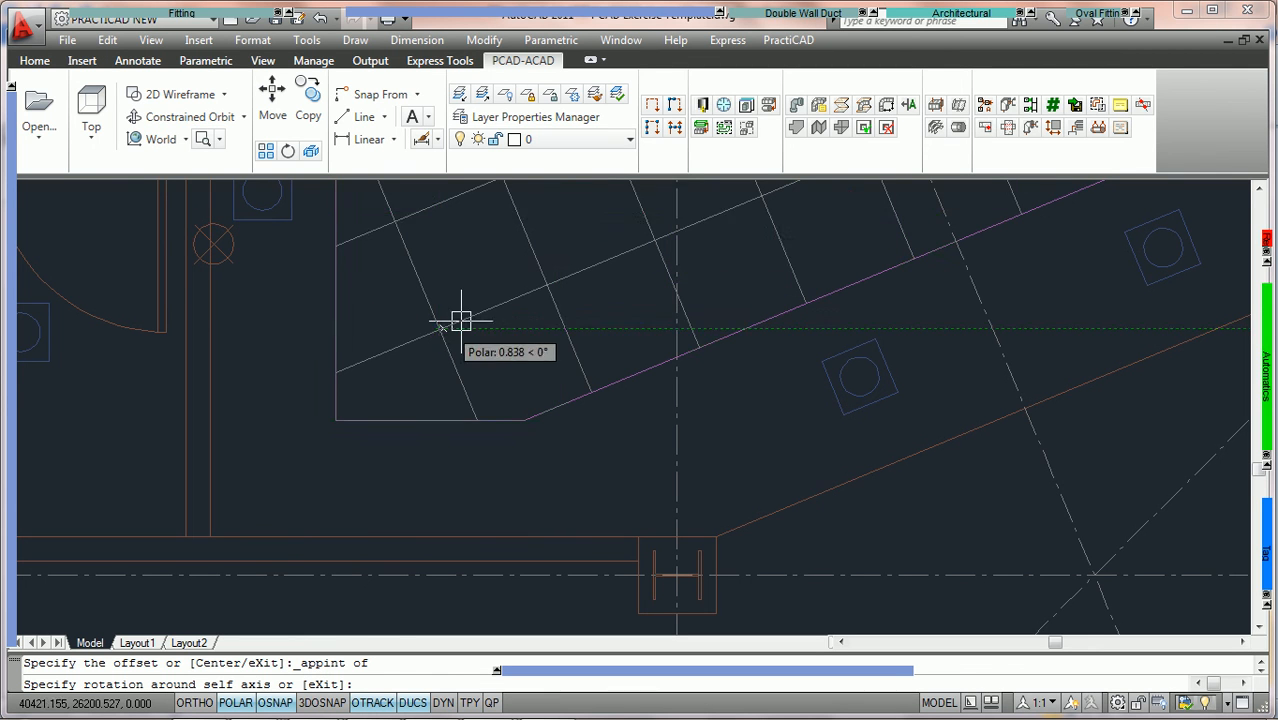
mouse_move(12, 245)
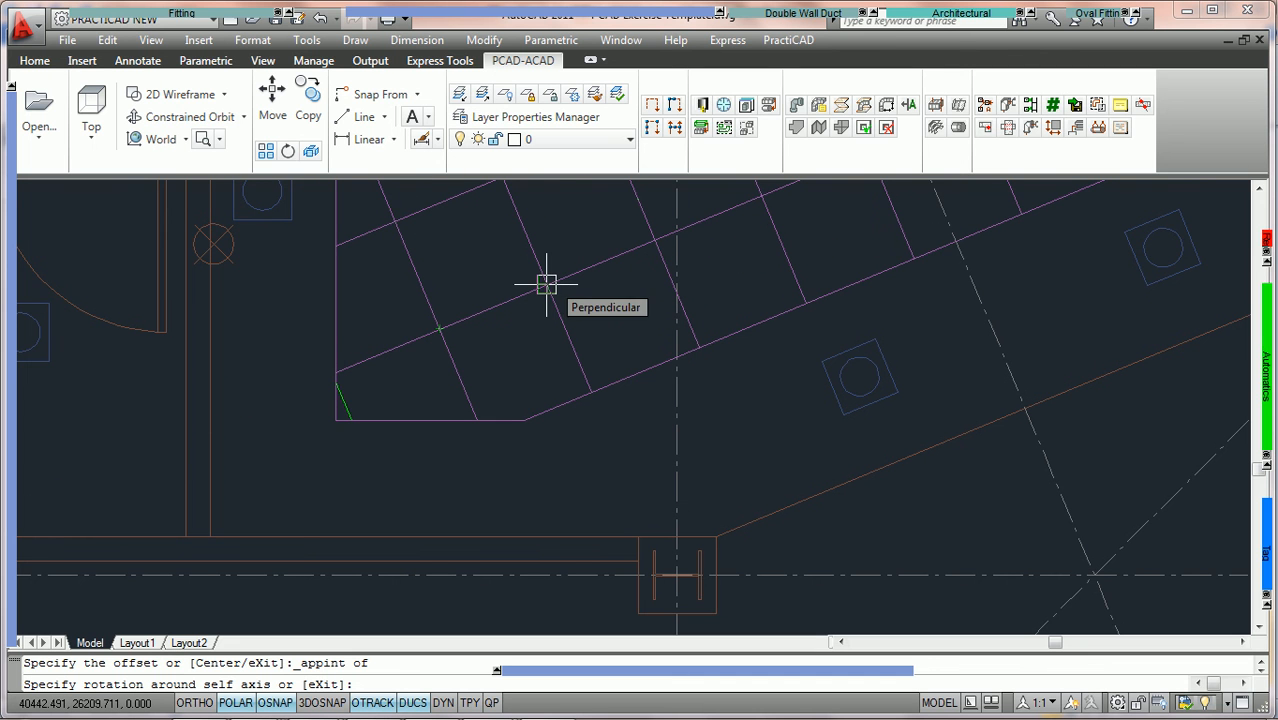
left_click(546, 283)
scroll(562, 282, "down", 5)
mouse_move(562, 282)
middle_mouse_down()
mouse_move(541, 432)
mouse_move(553, 388)
middle_mouse_up()
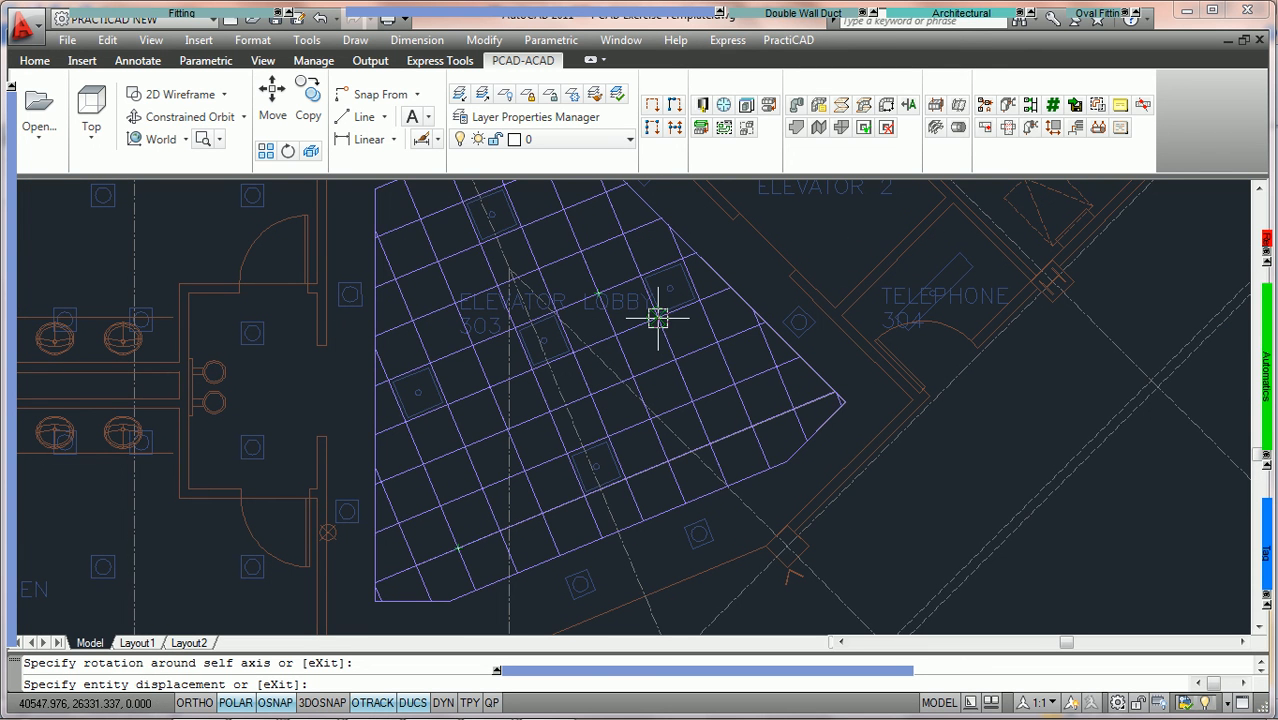
key("Escape")
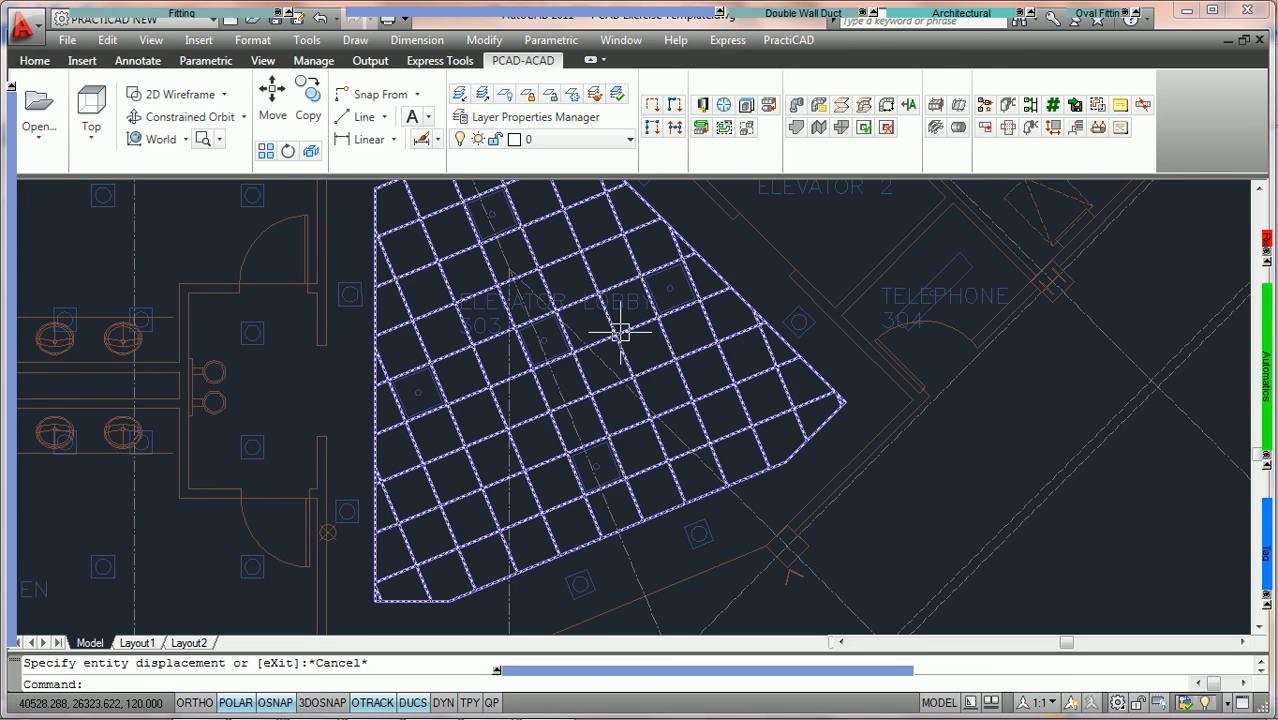
- Set the elevation of the Elevator Lobby 303 custom ceiling to 10'
left_click(620, 333)
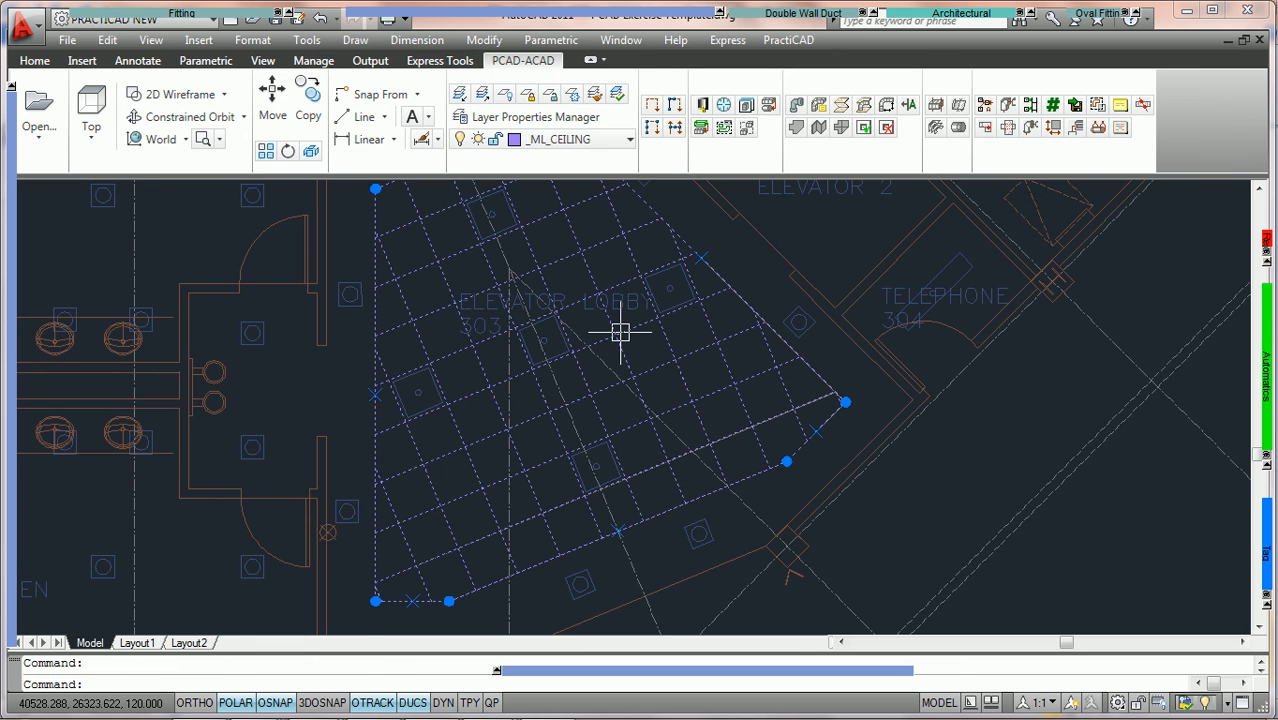
mouse_move(14, 546)
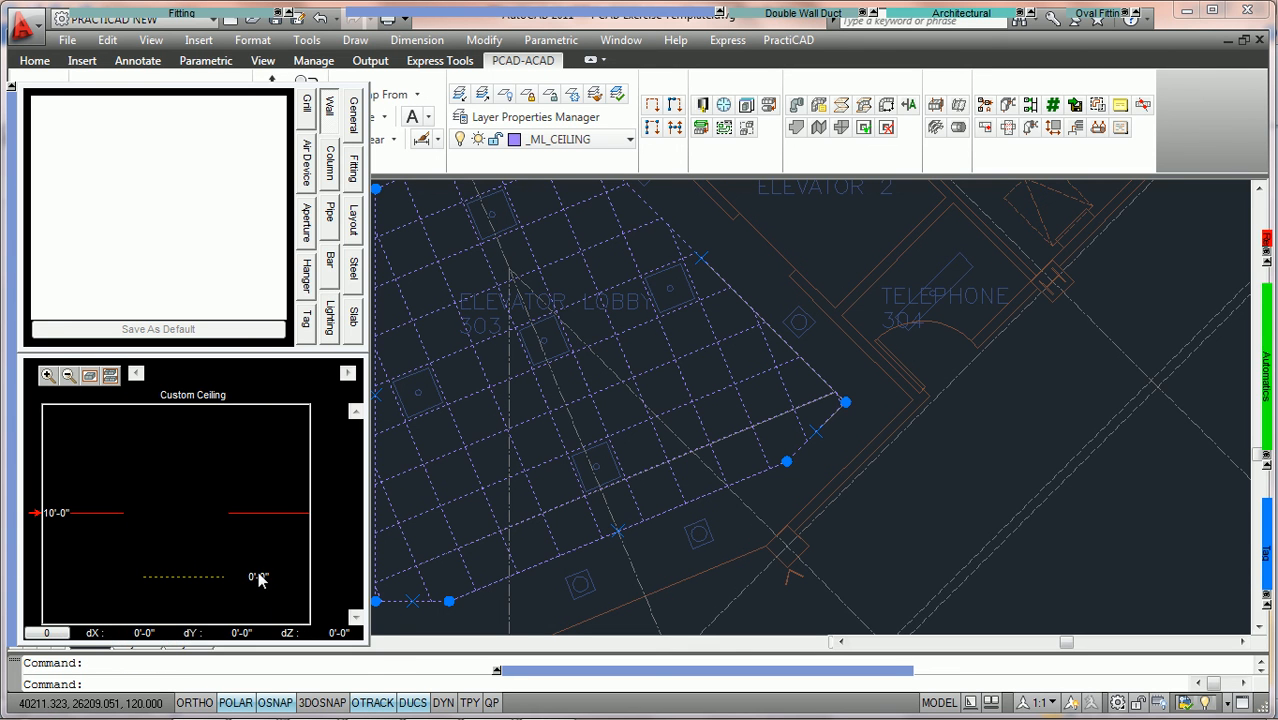
type("10")
key("Return")
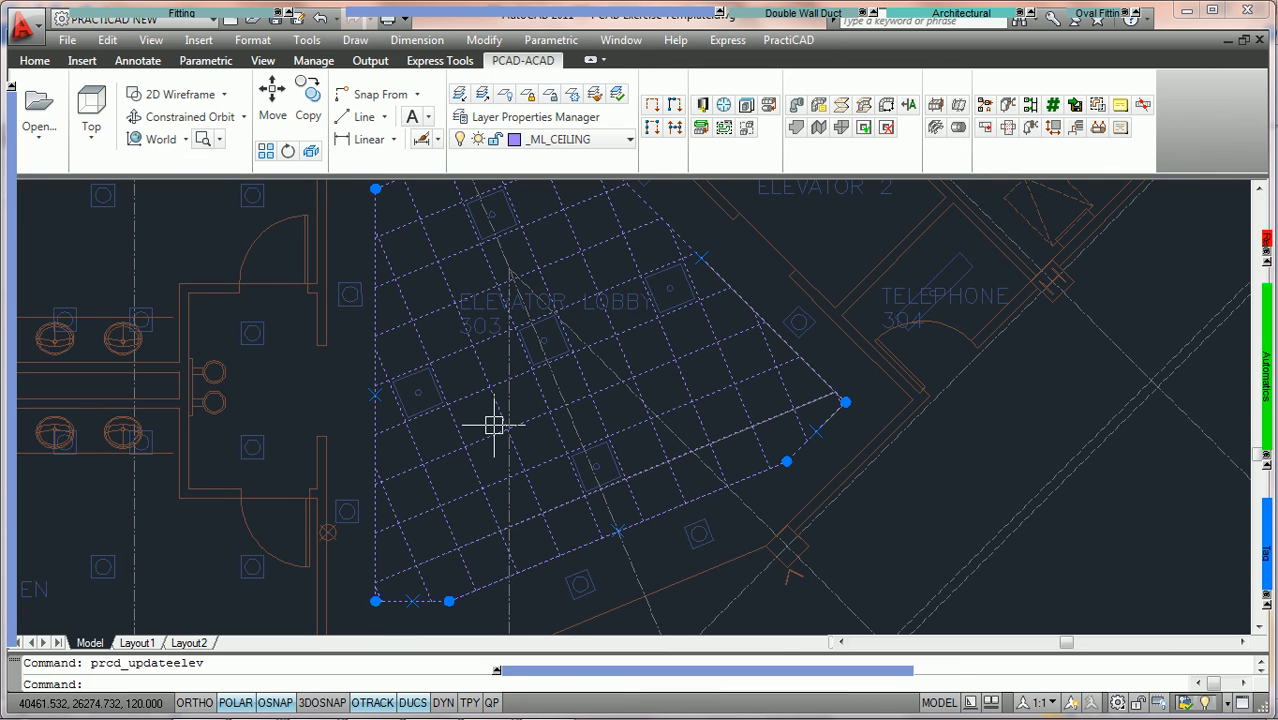
key("Escape")
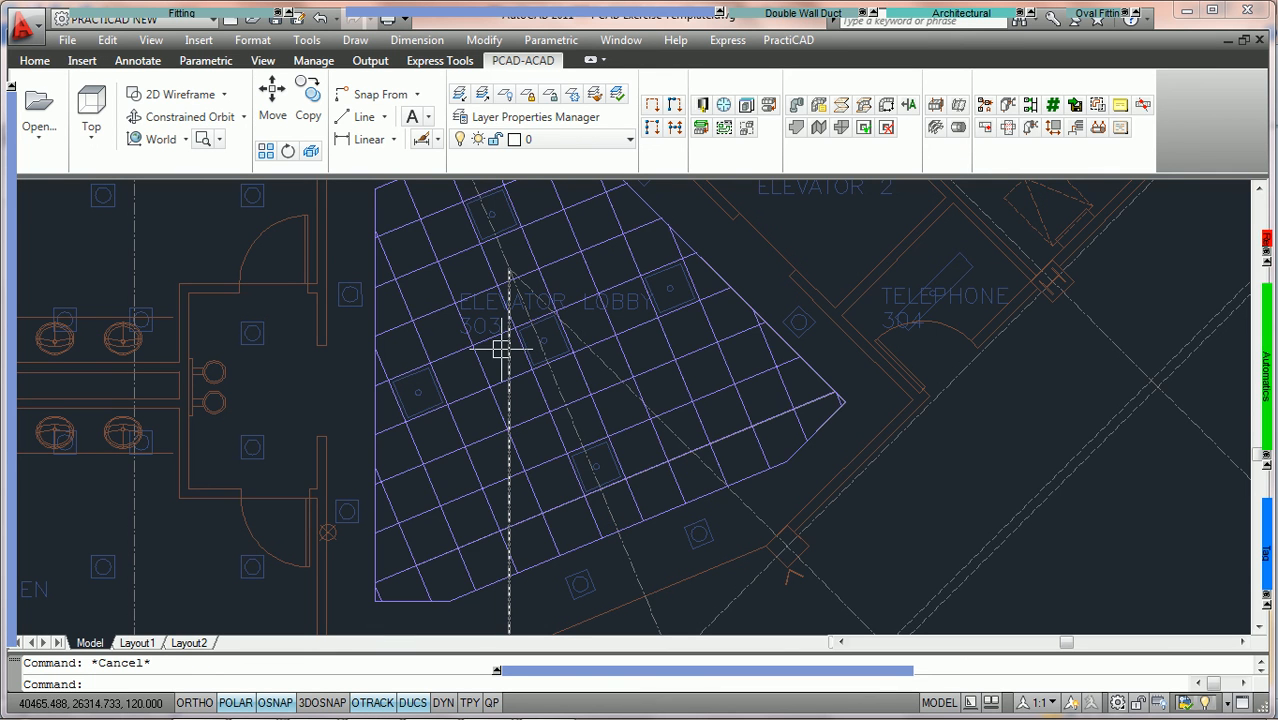
- Examine both custom ceilings' heights above the floor plan in the SW Isometric view
left_click(92, 139)
left_click(90, 396)
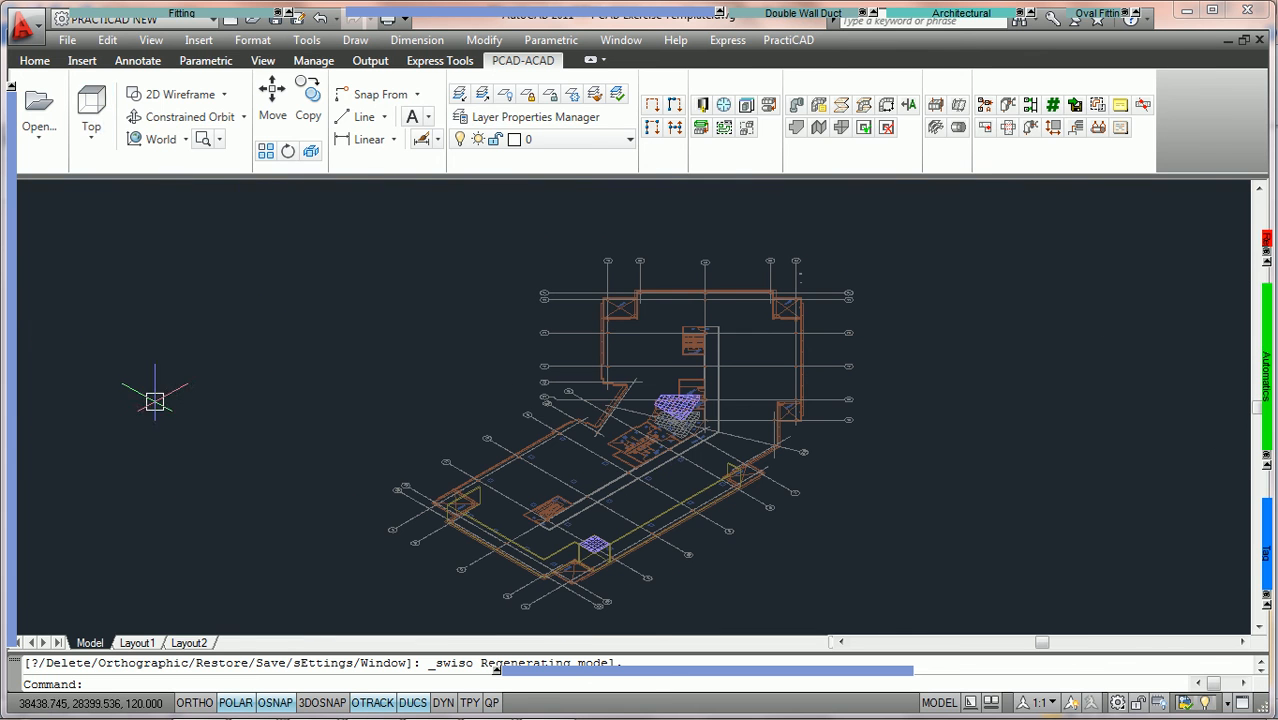
scroll(668, 480, "up", 6)
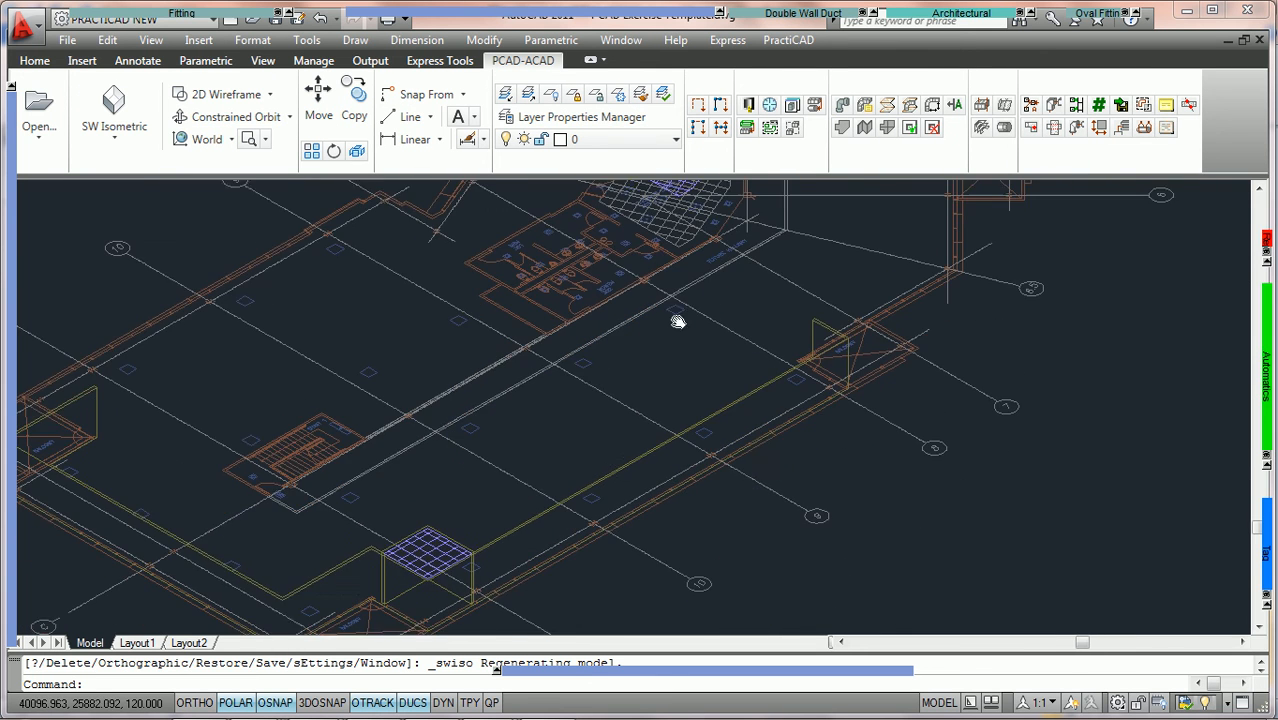
scroll(465, 585, "up", 4)
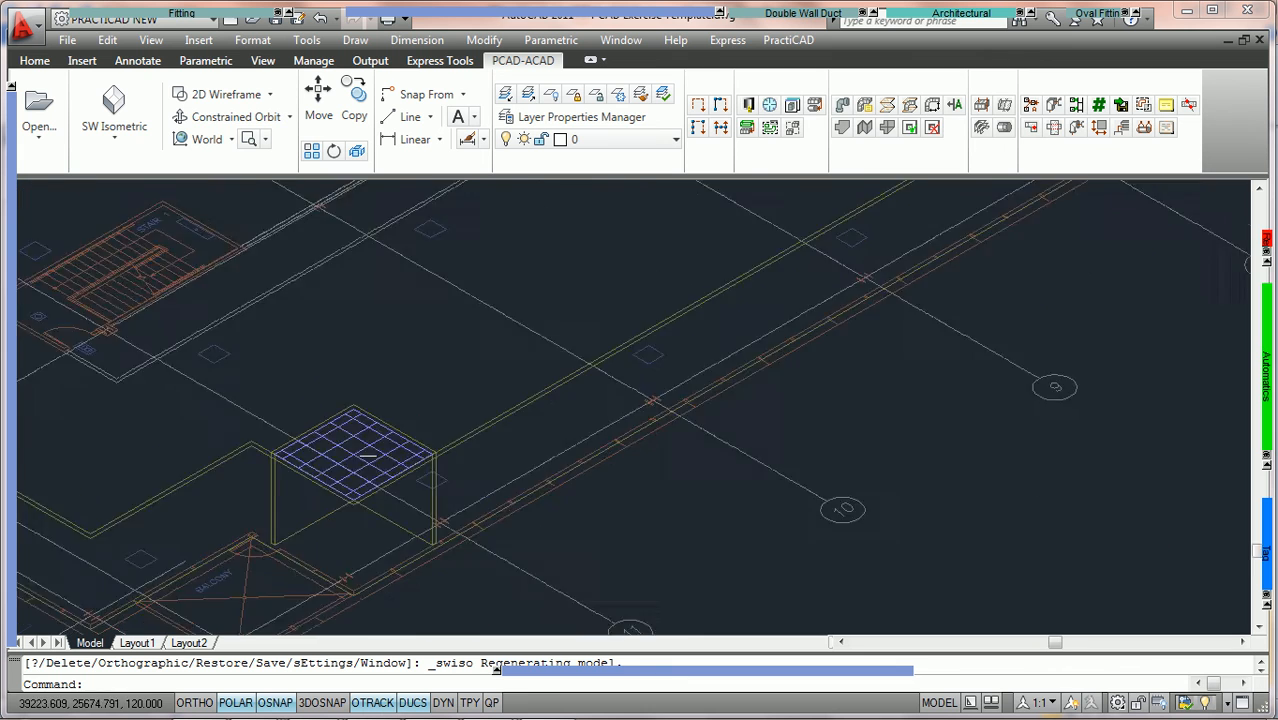
scroll(370, 445, "down", 6)
scroll(579, 542, "up", 6)
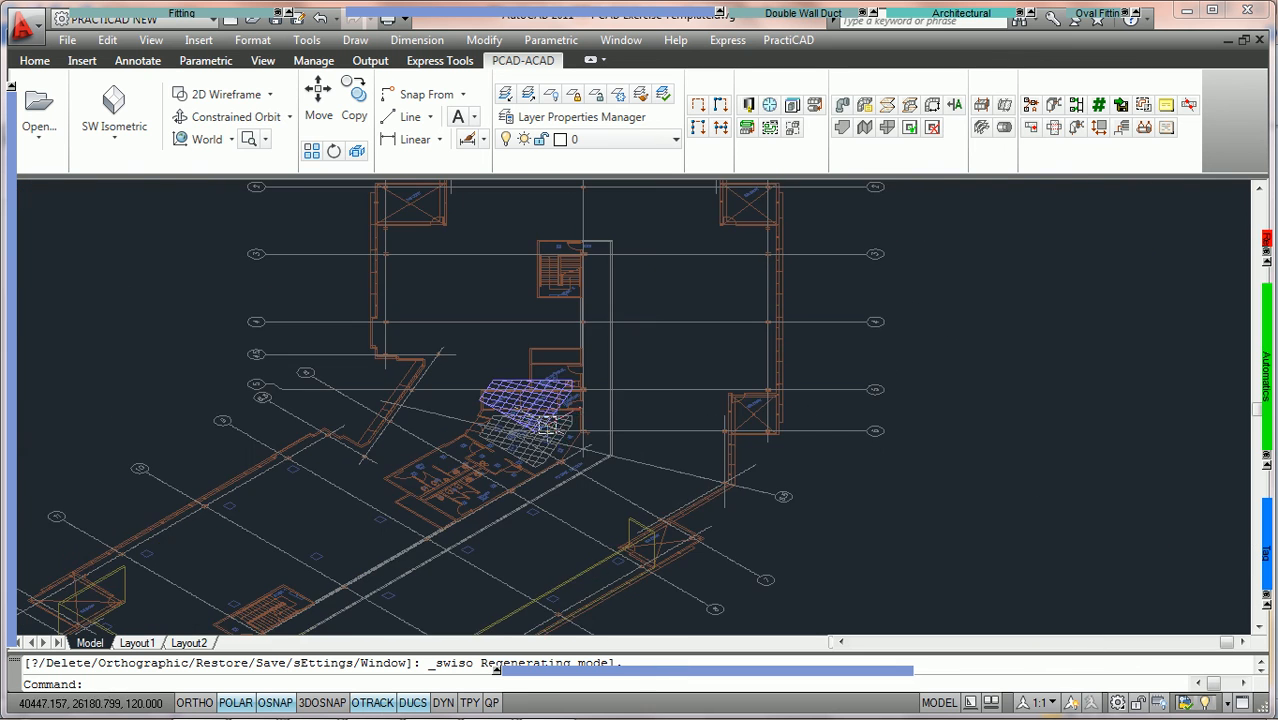
scroll(546, 411, "up", 3)
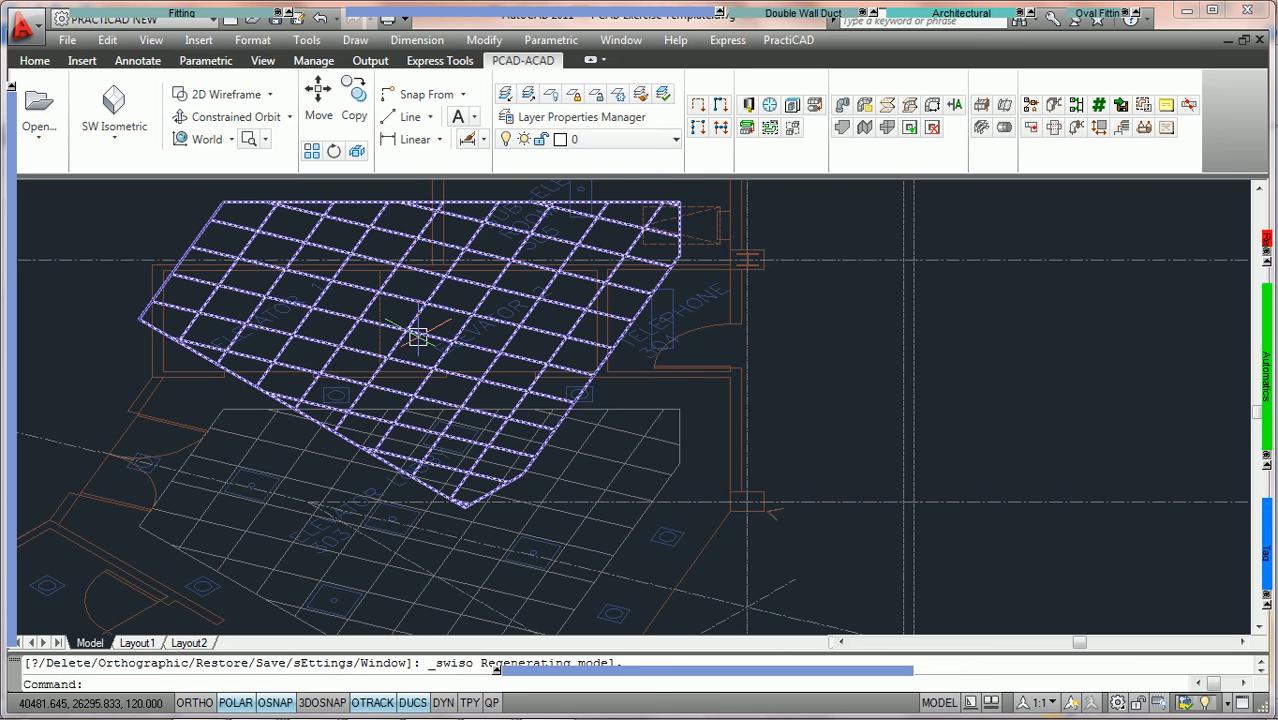
scroll(415, 337, "down", 3)
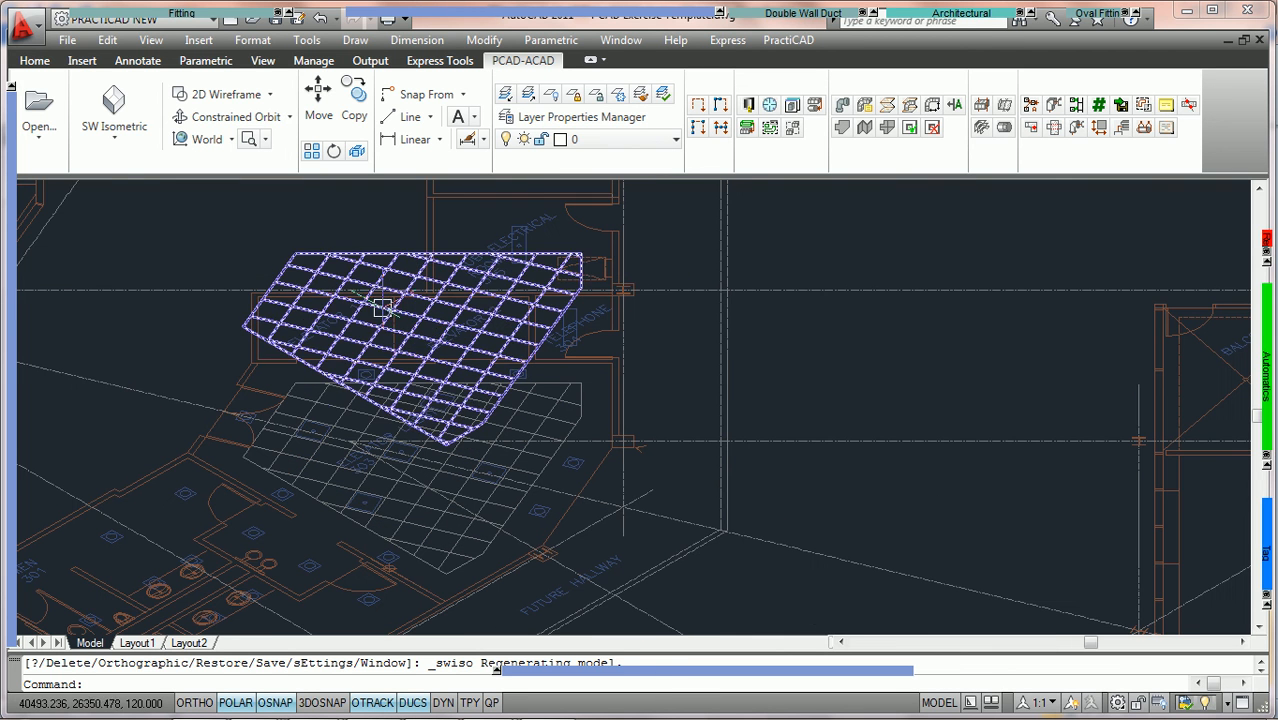
- Return the model to the Top view and focus on the custom ceiling beside the balcony
left_click(114, 134)
left_click(128, 170)
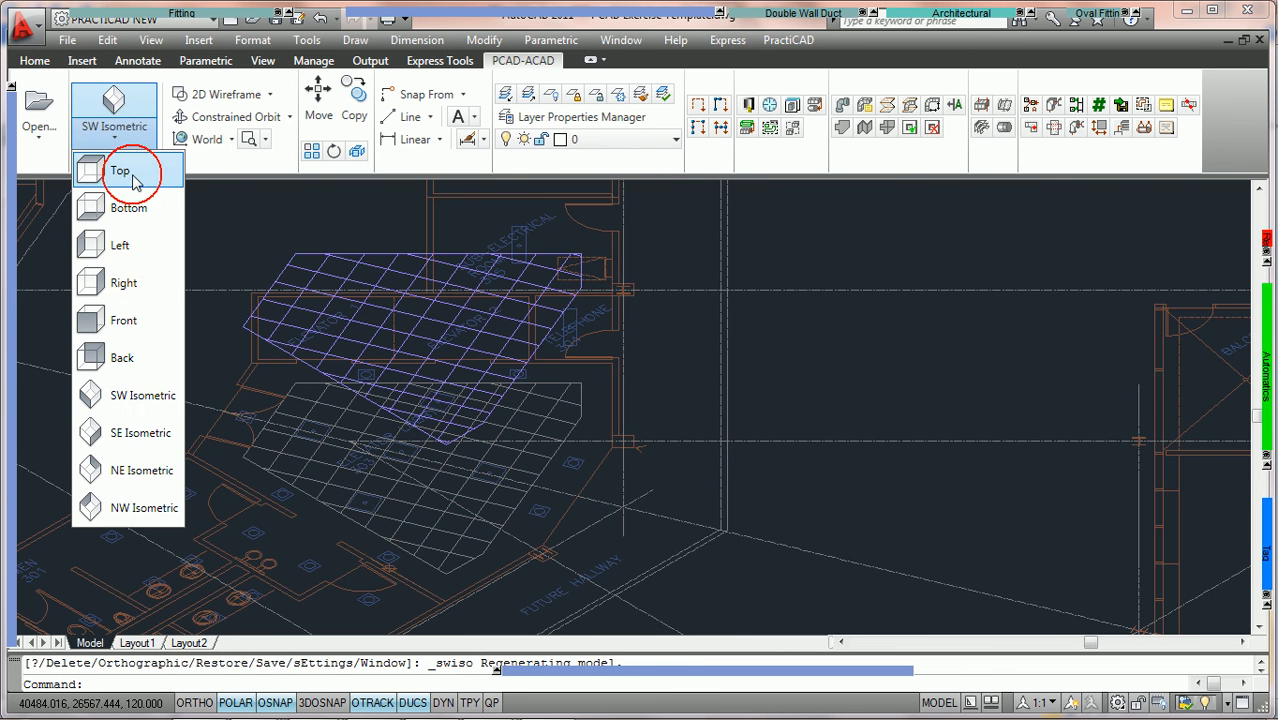
scroll(495, 340, "up", 8)
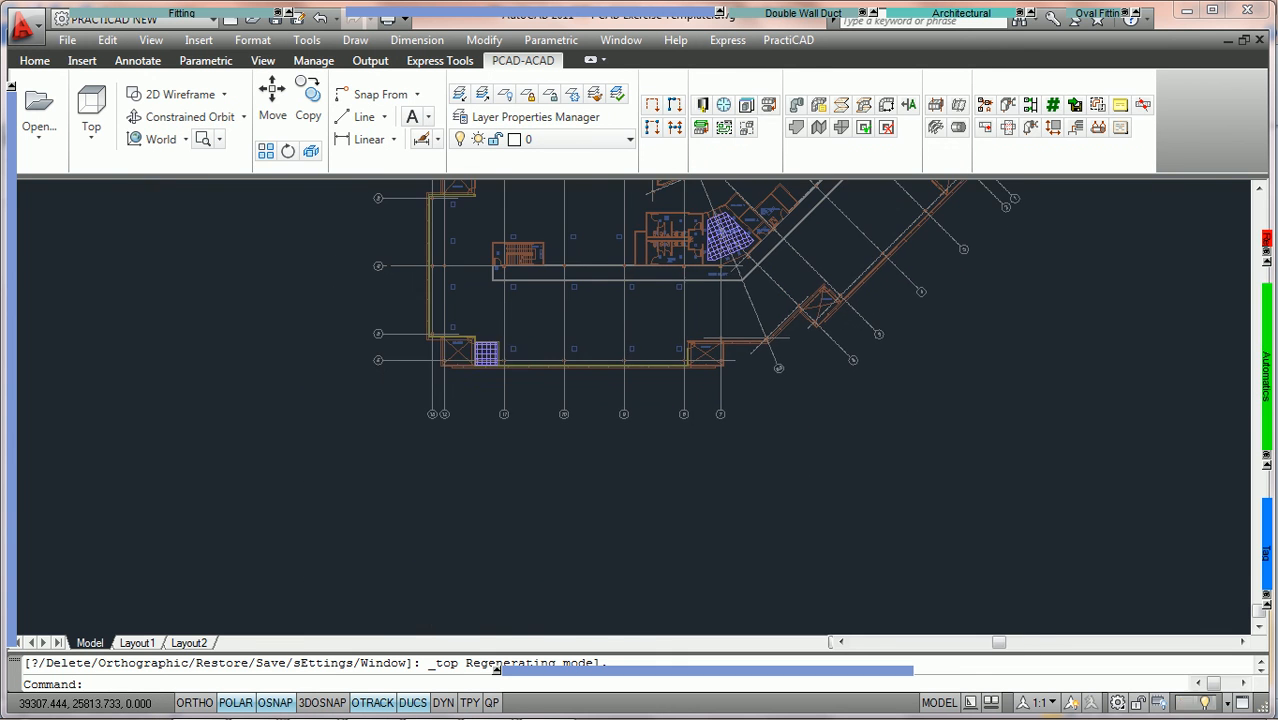
scroll(502, 329, "up", 3)
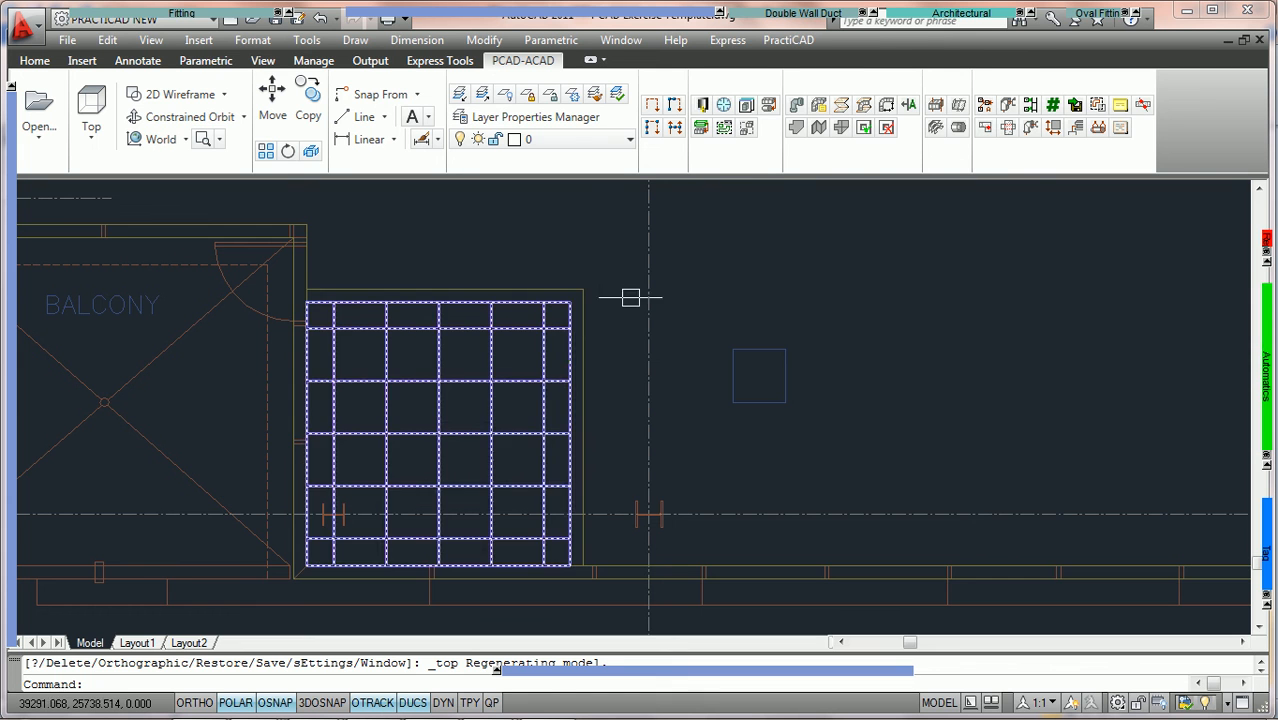
- Place a supply grill in the custom ceiling beside the balcony, snapped to the node of the tile in the fourth column, third row from the top
mouse_move(945, 15)
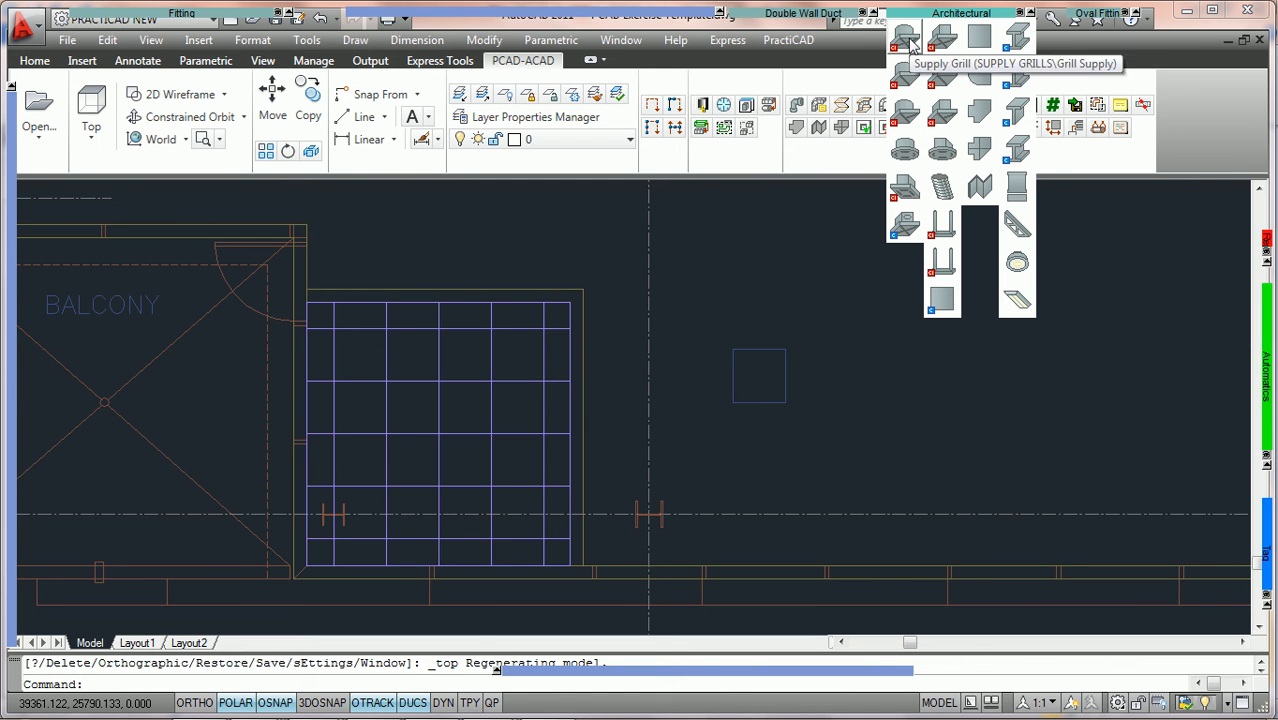
left_click(906, 38)
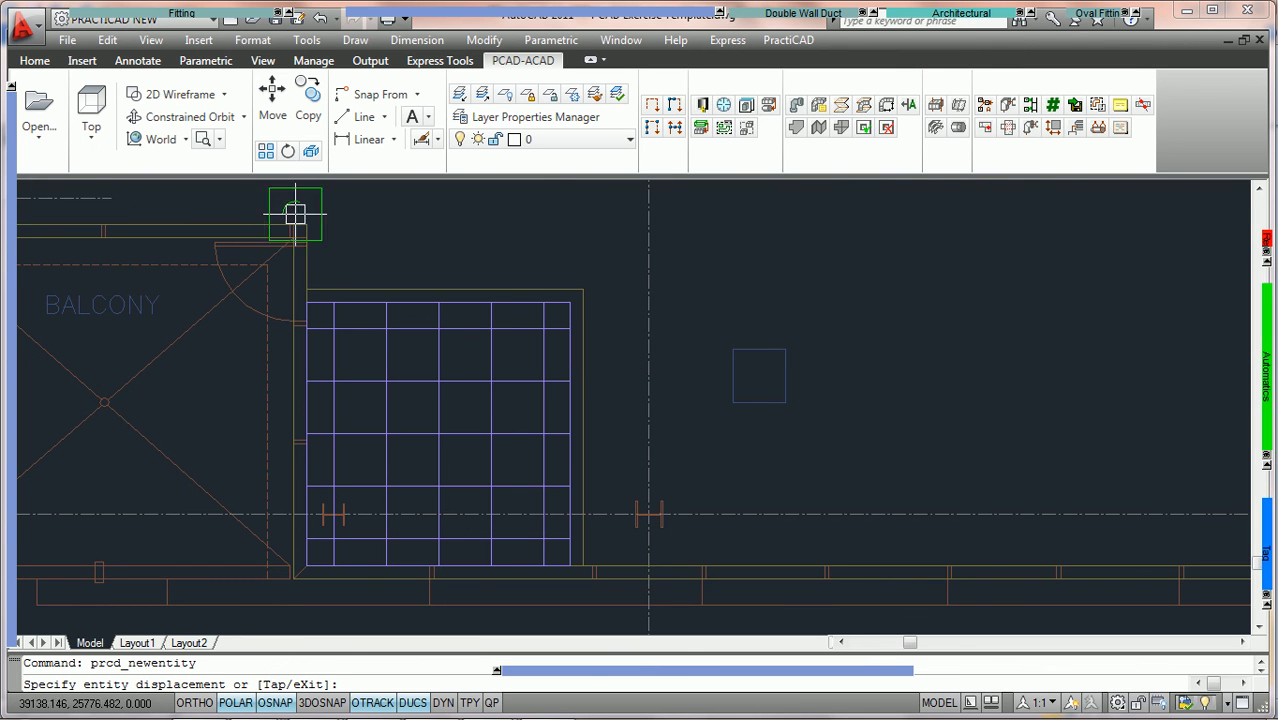
mouse_move(14, 213)
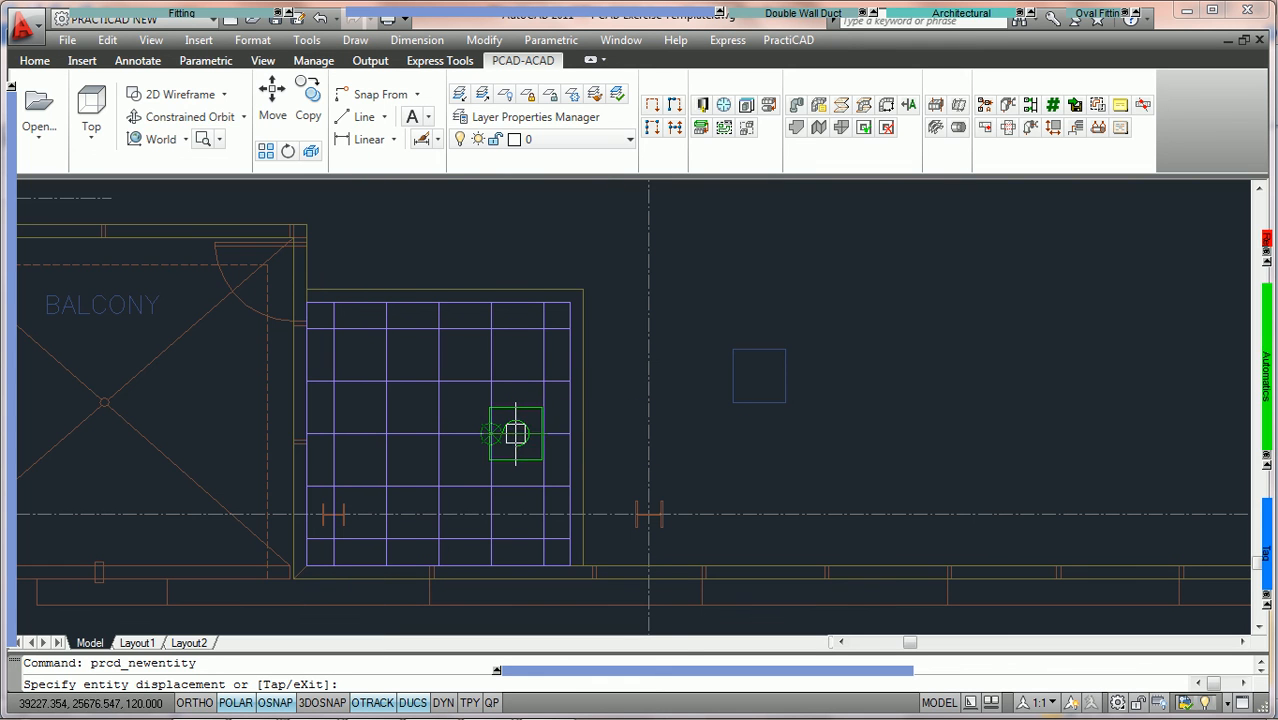
scroll(467, 436, "up", 2)
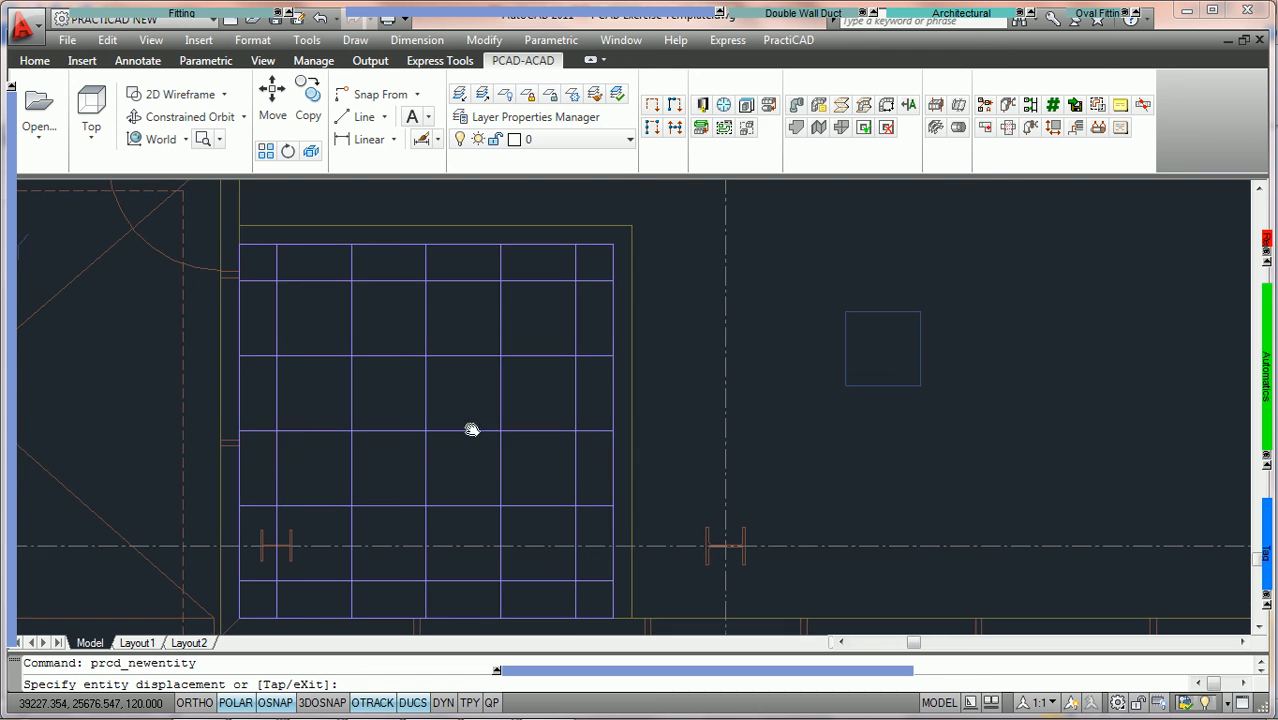
middle_click_drag(467, 437, 479, 379)
scroll(477, 379, "up", 2)
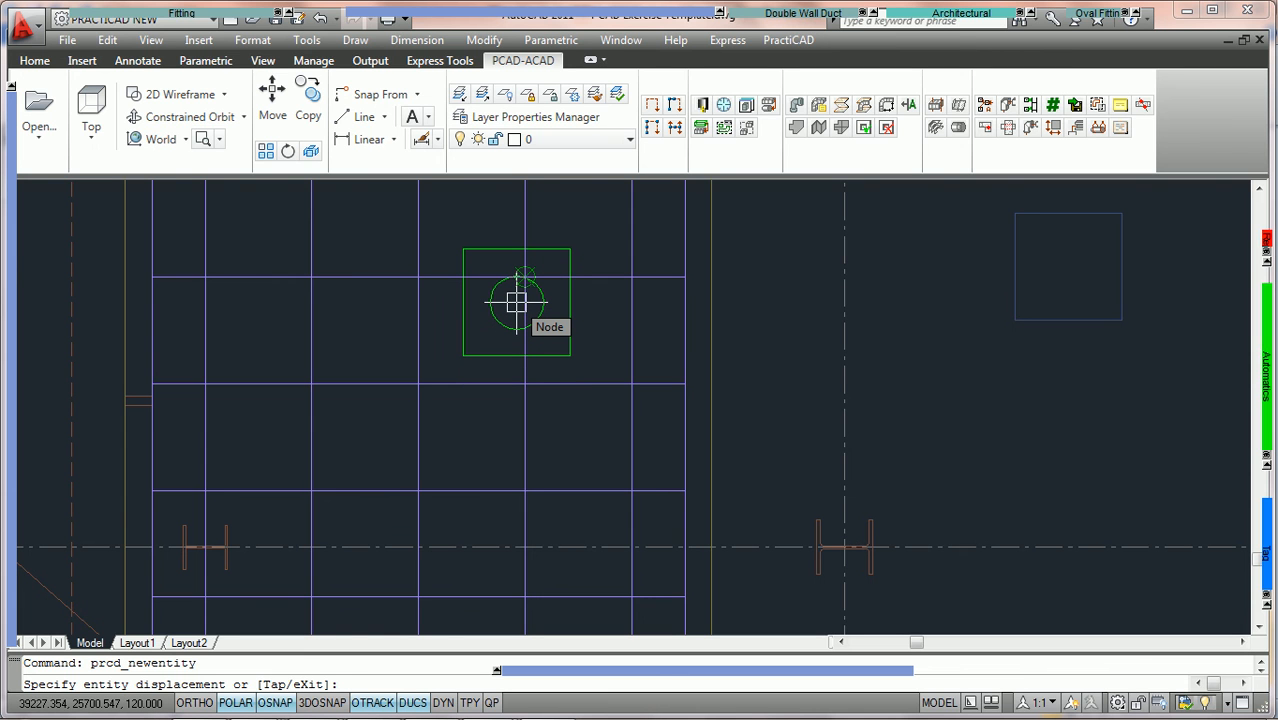
scroll(516, 302, "up", 2)
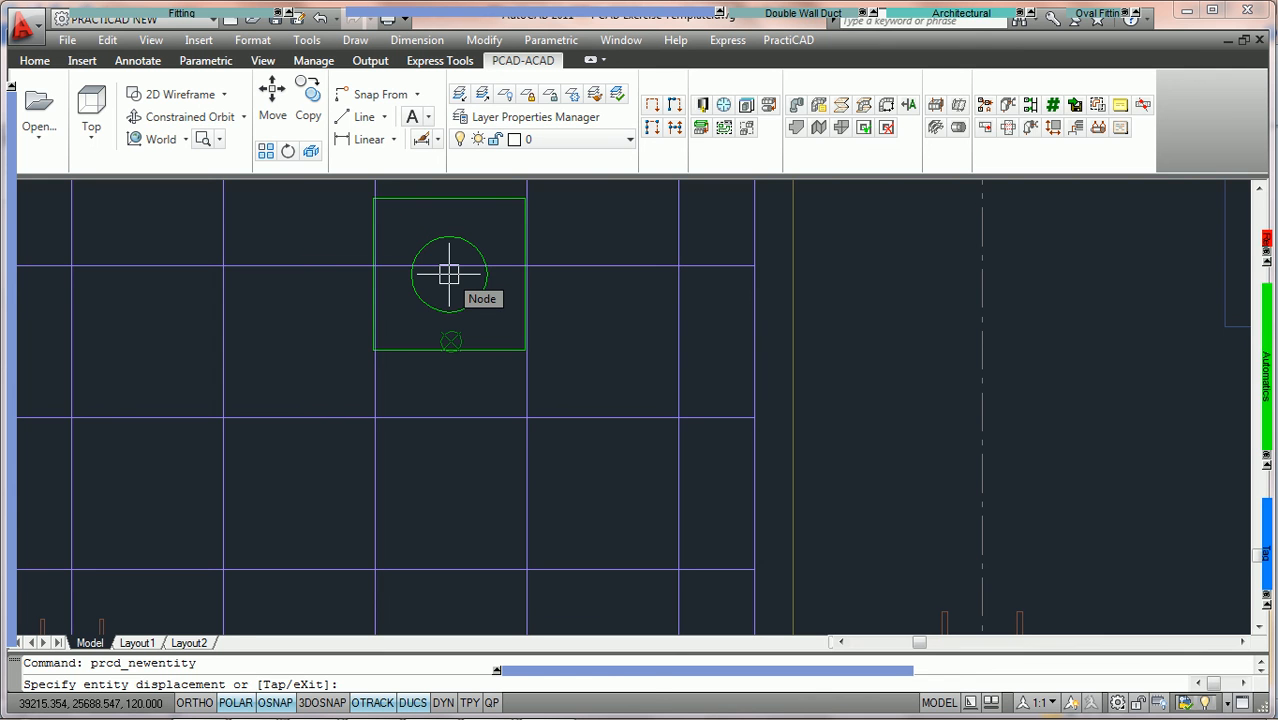
left_click(449, 274)
left_click(450, 276)
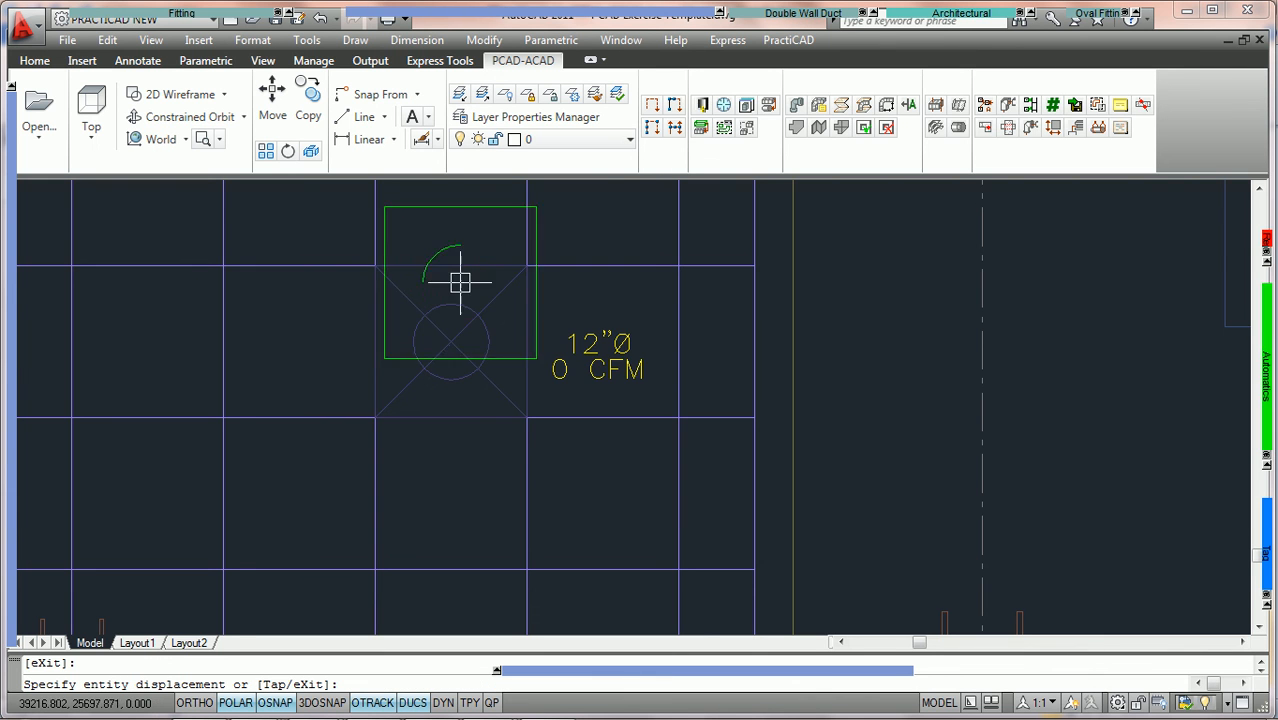
- Compare the next supply grill's preview over the ceiling tiles with its preview in the open area outside the ceiling
scroll(487, 330, "down", 3)
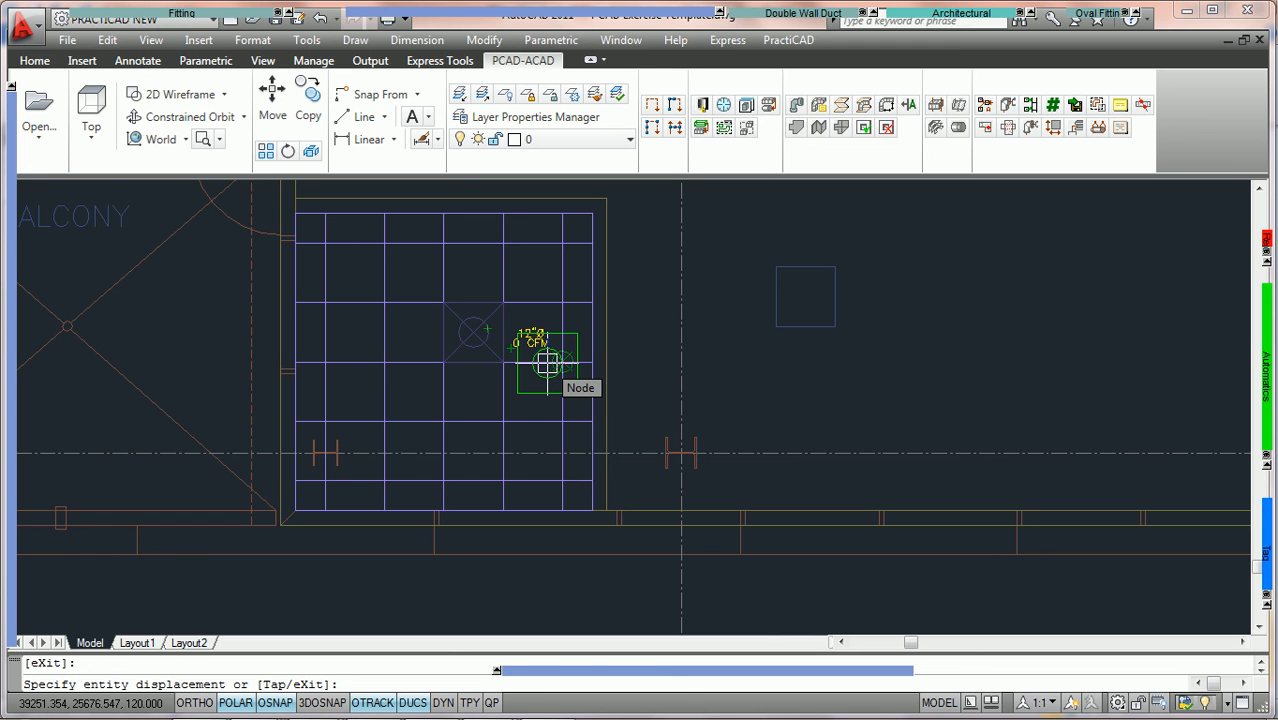
scroll(547, 364, "down", 2)
middle_click_drag(868, 341, 799, 362)
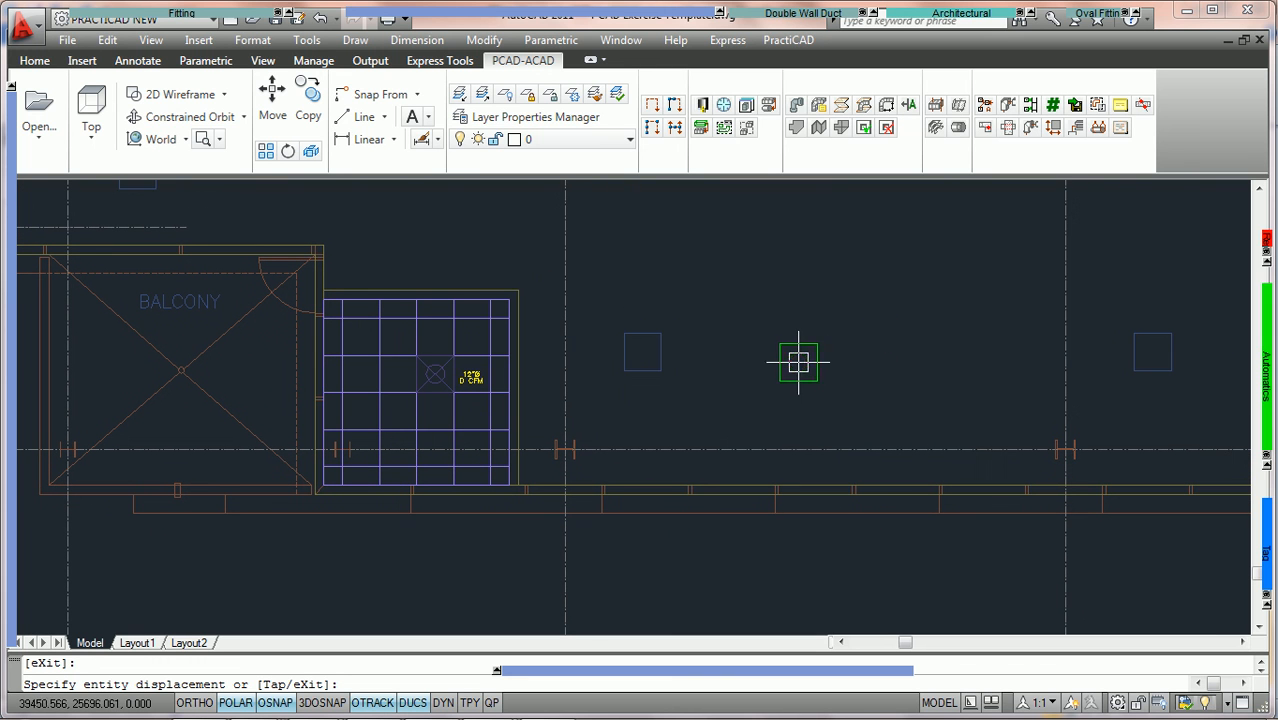